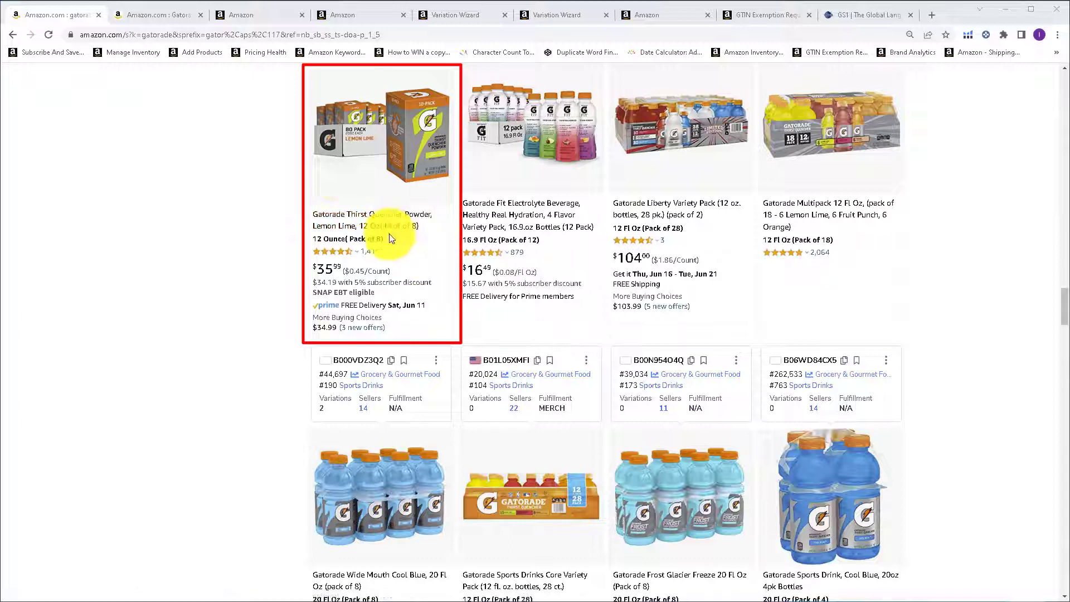
# Open the Gatorade Thirst Quencher Powder listing, choose the 12 Ounce (Pack of 8) size and copy the ASIN B08R25LV82 from its address.
pyautogui.click(161, 11)
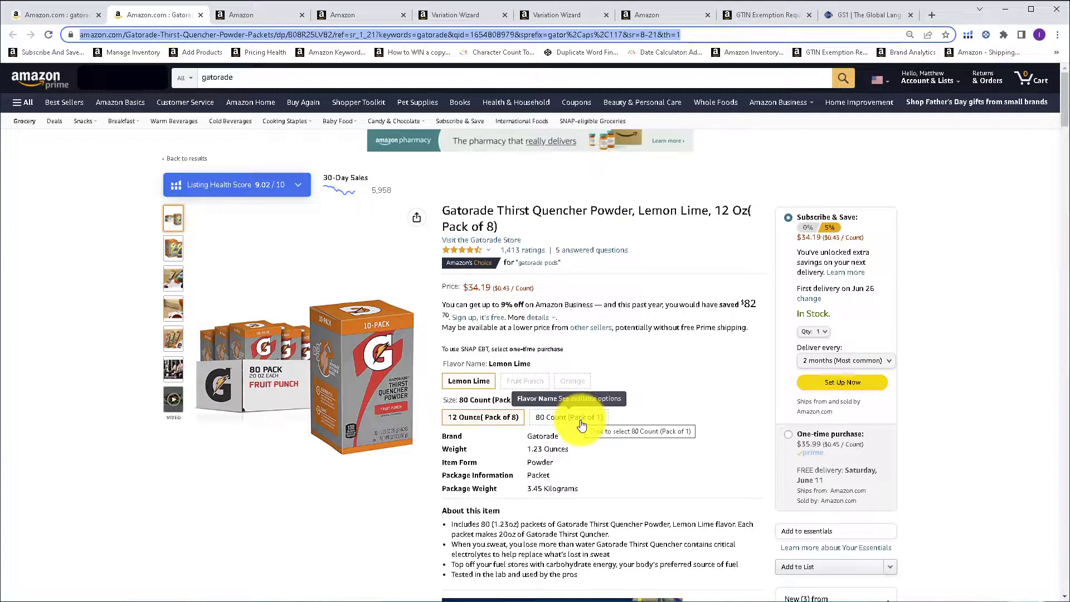
pyautogui.click(497, 424)
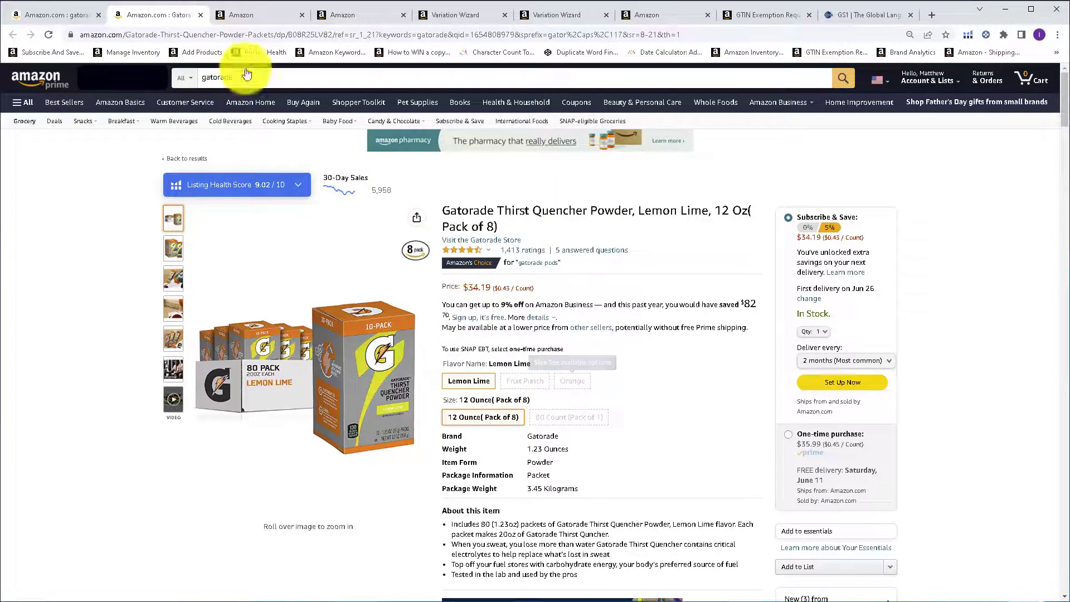
pyautogui.doubleClick(301, 37)
pyautogui.hotkey('ctrl', 'c')
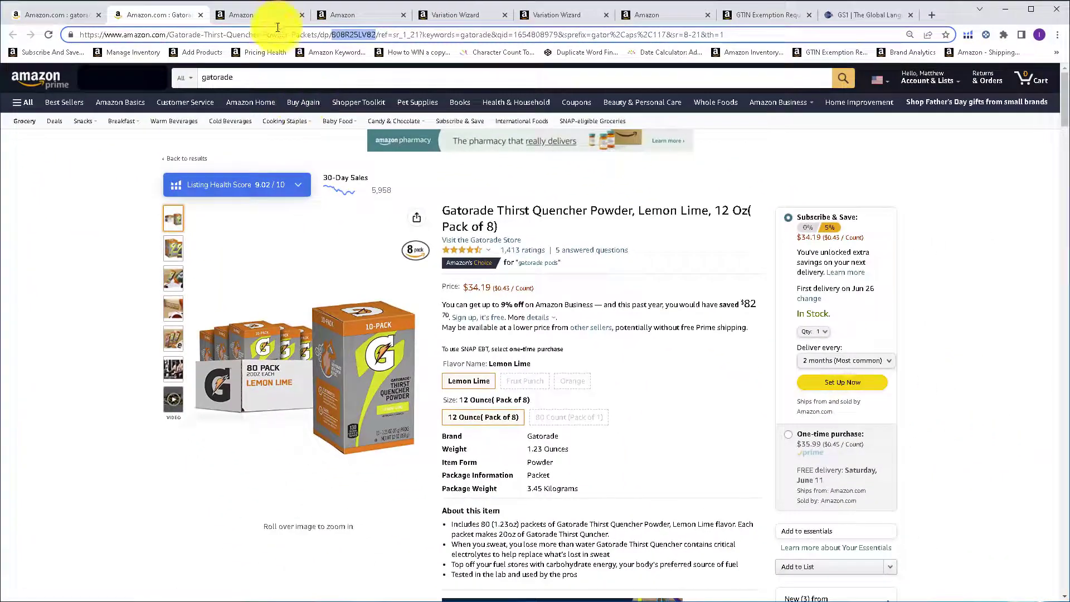
# In Seller Central, go to the product adding page and open the Variation Wizard for creating variations.
pyautogui.click(276, 21)
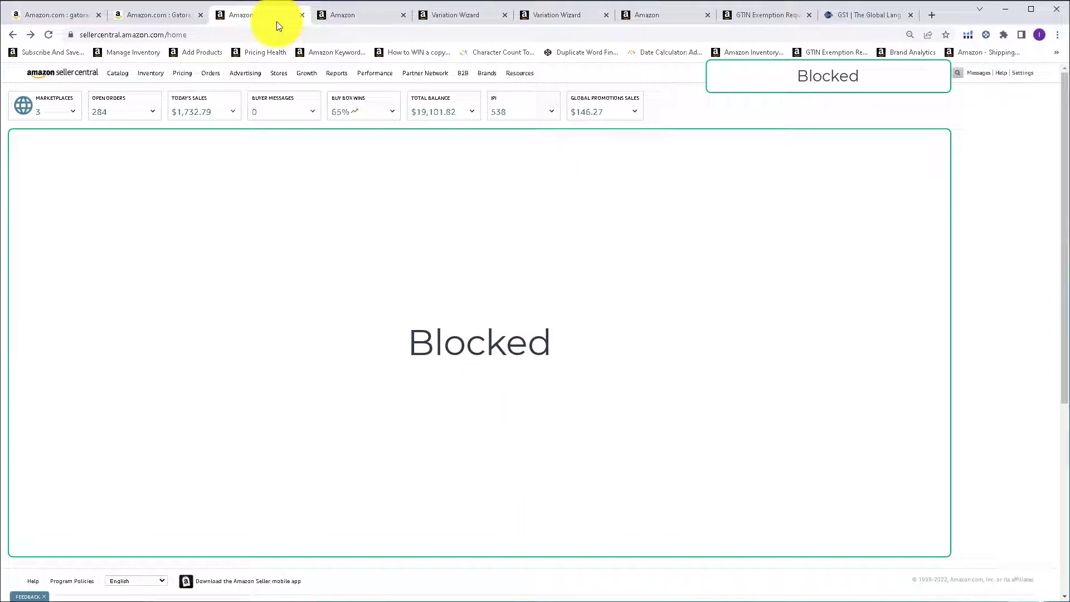
pyautogui.moveTo(125, 84)
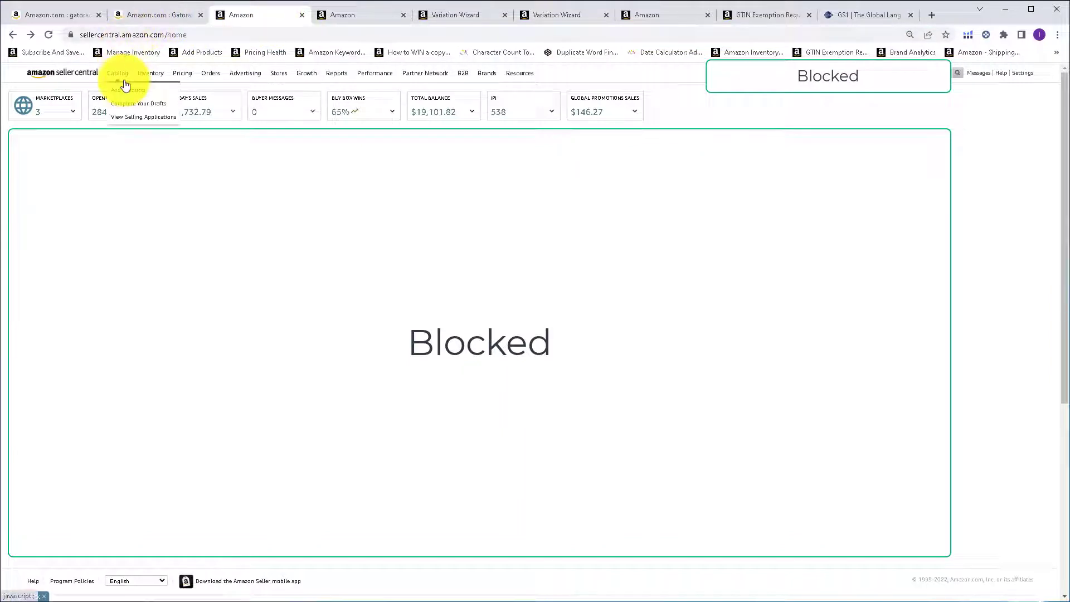
pyautogui.click(349, 15)
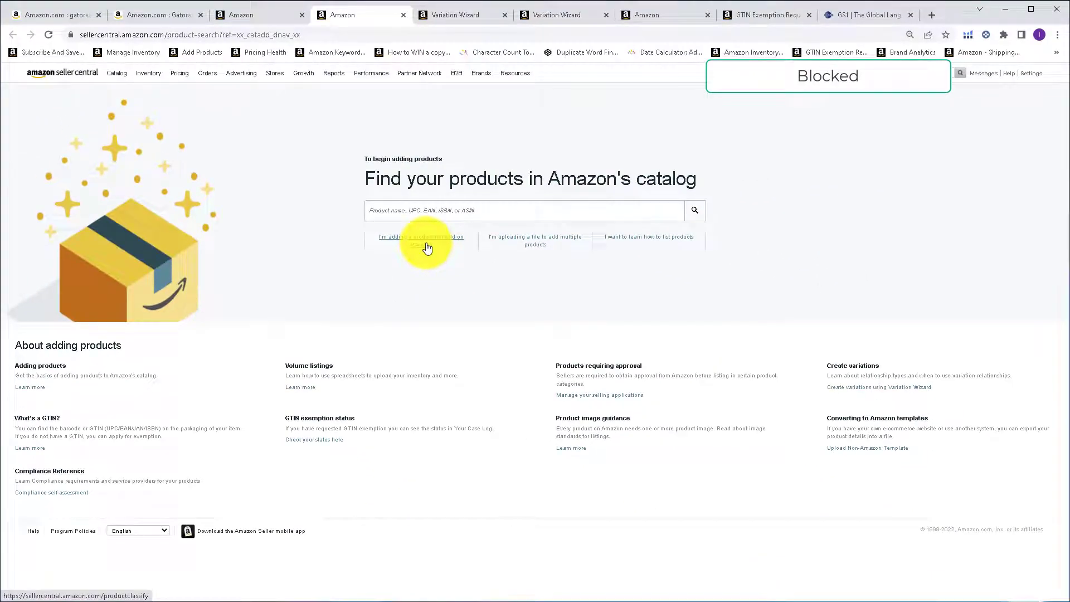
pyautogui.click(185, 23)
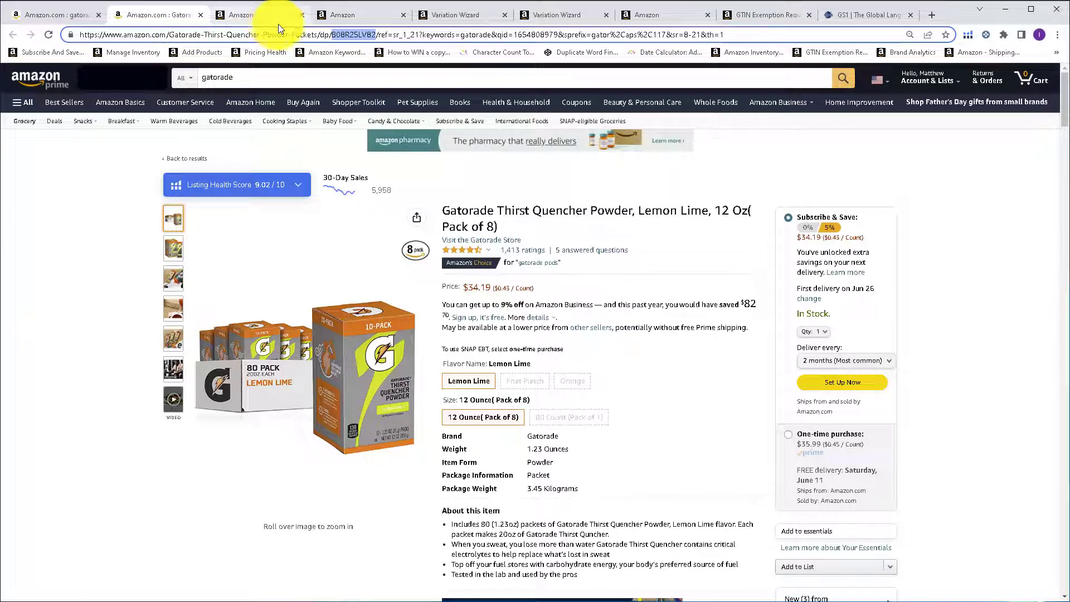
pyautogui.click(446, 19)
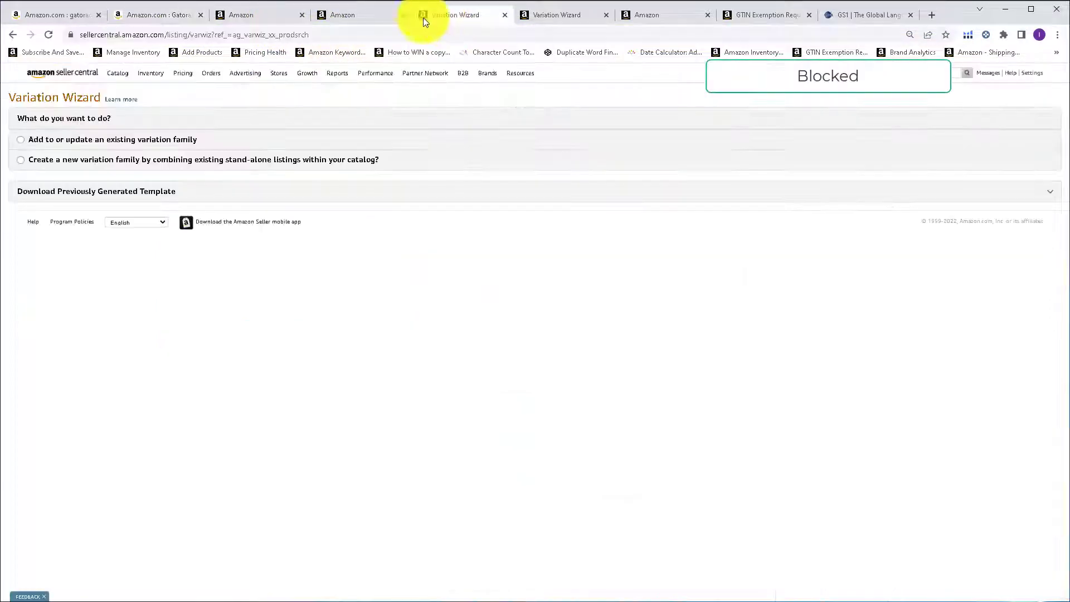
pyautogui.click(372, 17)
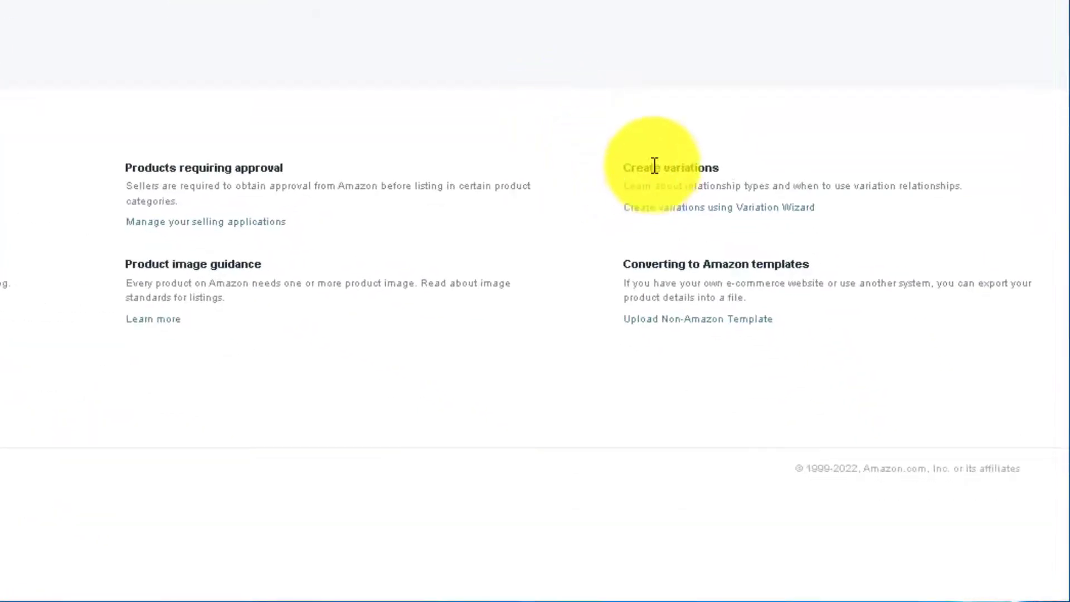
pyautogui.click(663, 217)
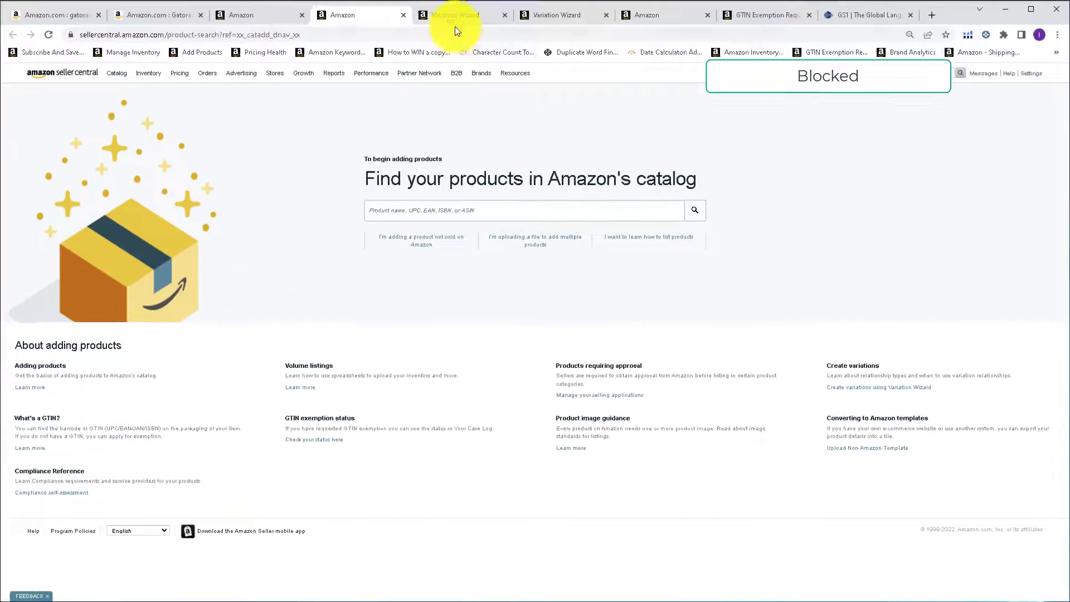
pyautogui.click(456, 26)
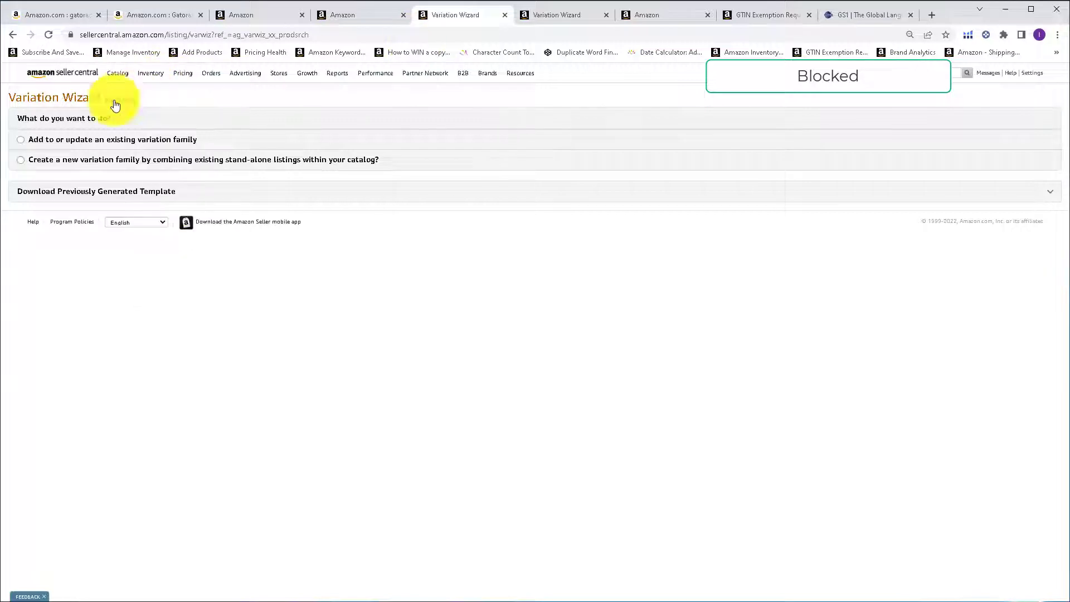
# Choose to add to or update an existing variation family and search for ASIN B08R25LV82.
pyautogui.click(30, 143)
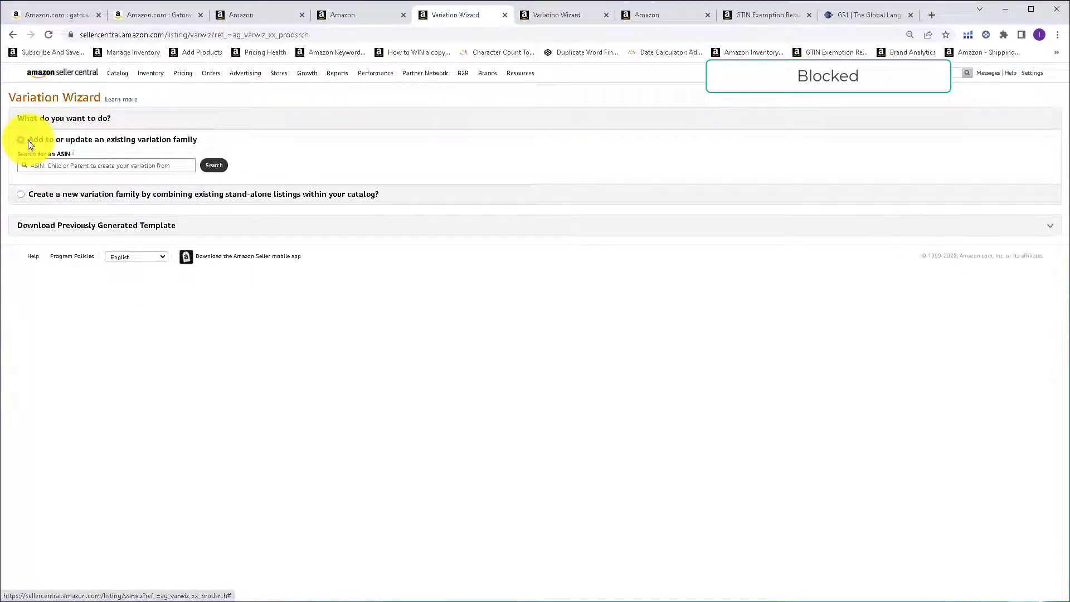
pyautogui.click(81, 165)
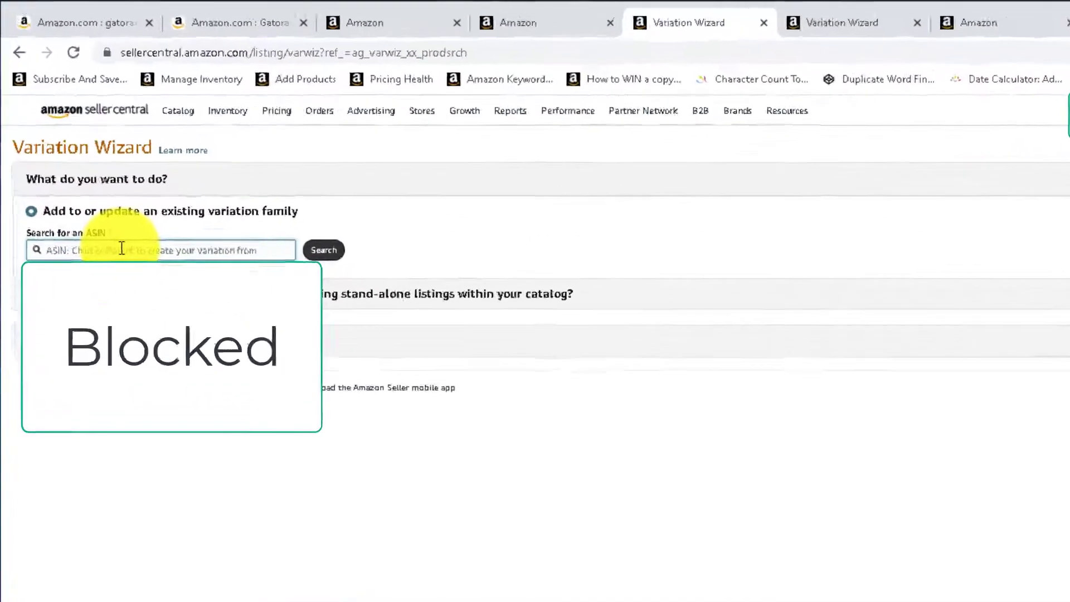
pyautogui.hotkey('ctrl', 'v')
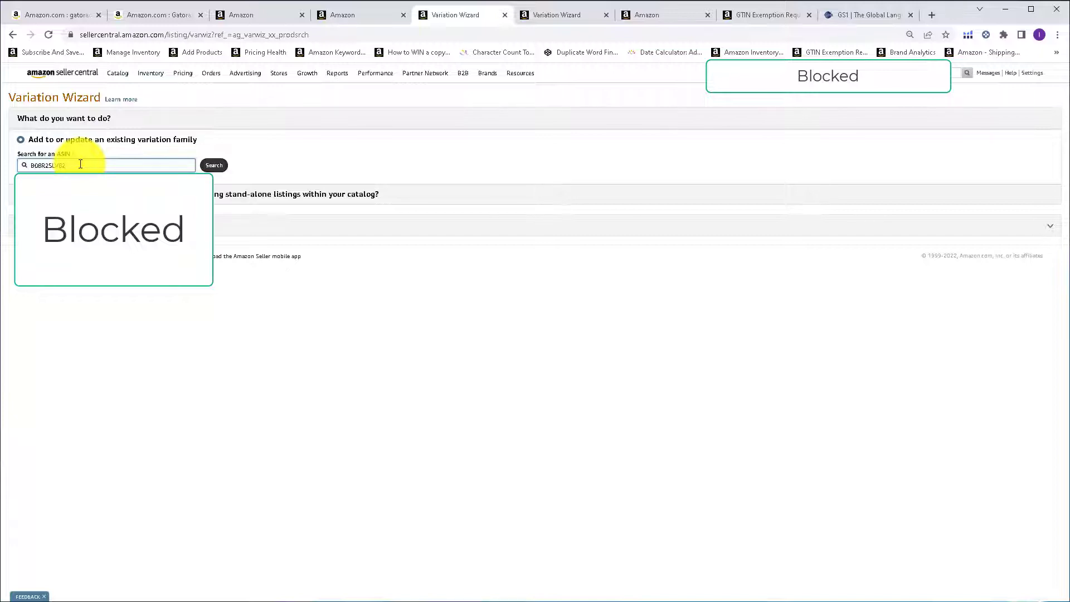
pyautogui.click(220, 169)
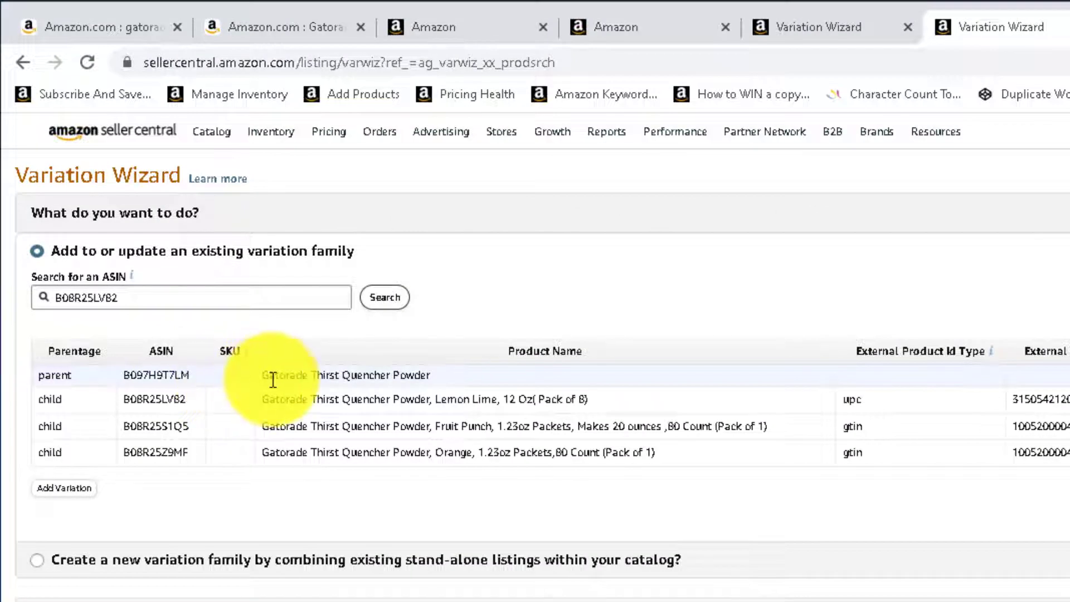
# Examine the Gatorade family's parent and child rows and the Lemon Lime child's external product ID type and ID.
pyautogui.moveTo(238, 331); pyautogui.dragTo(350, 335)
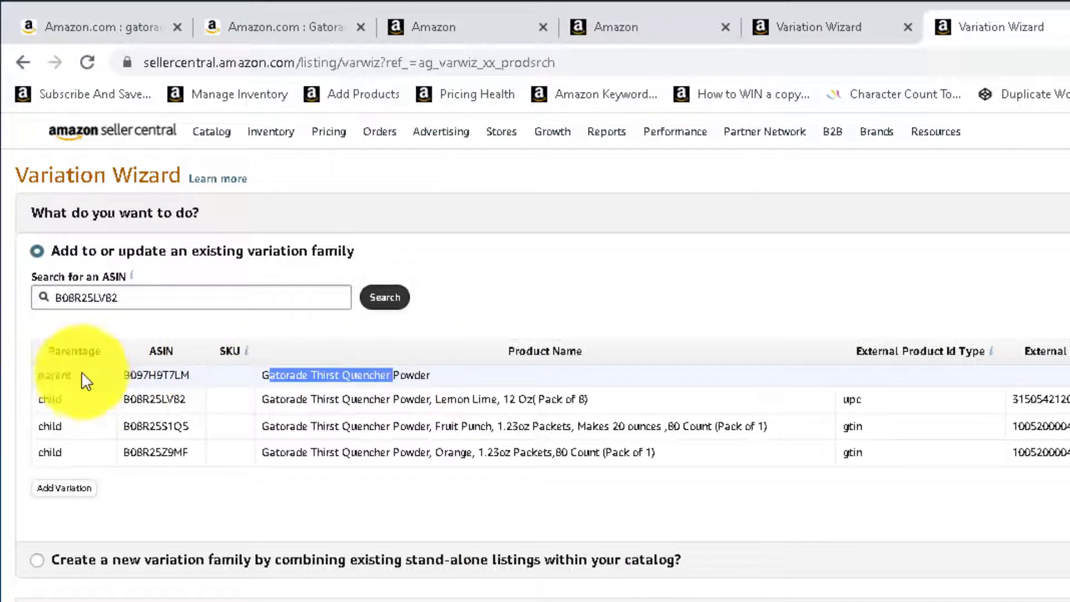
pyautogui.click(56, 403)
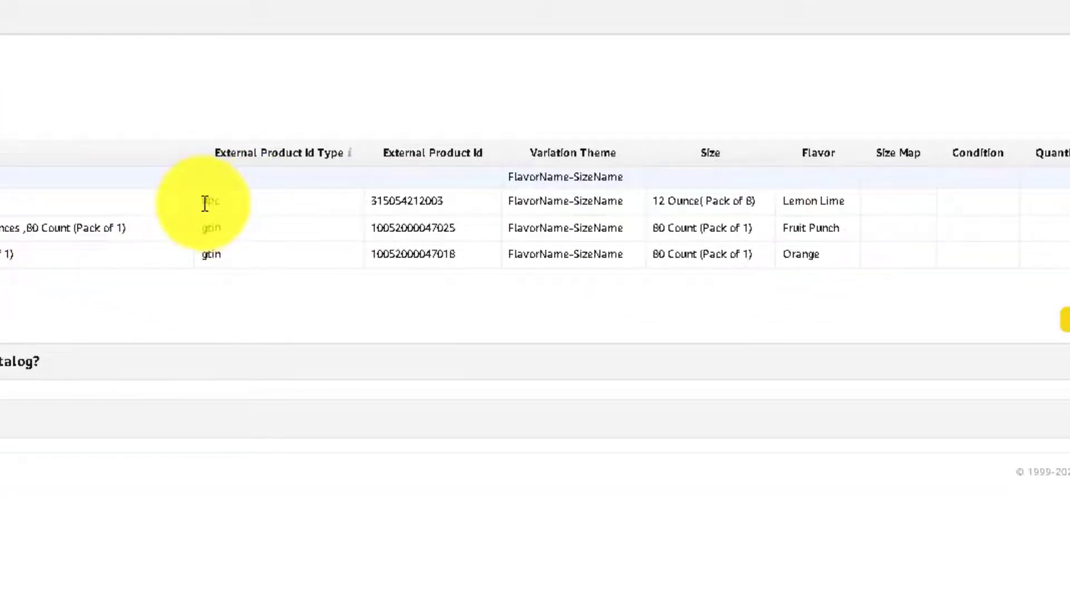
pyautogui.moveTo(203, 203); pyautogui.dragTo(466, 210)
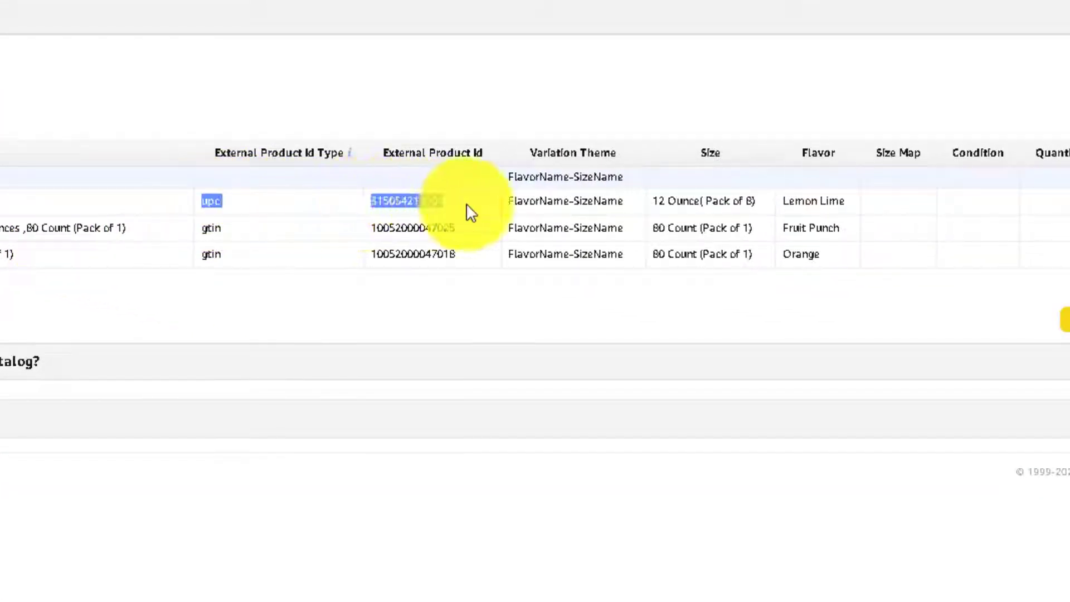
pyautogui.click(207, 210)
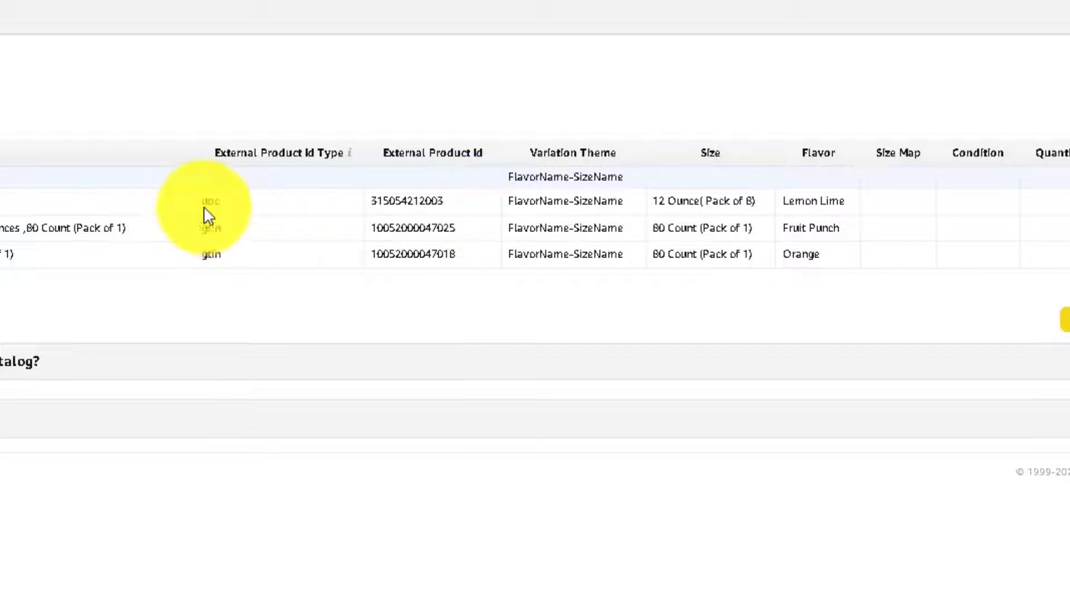
pyautogui.moveTo(206, 216); pyautogui.dragTo(306, 213)
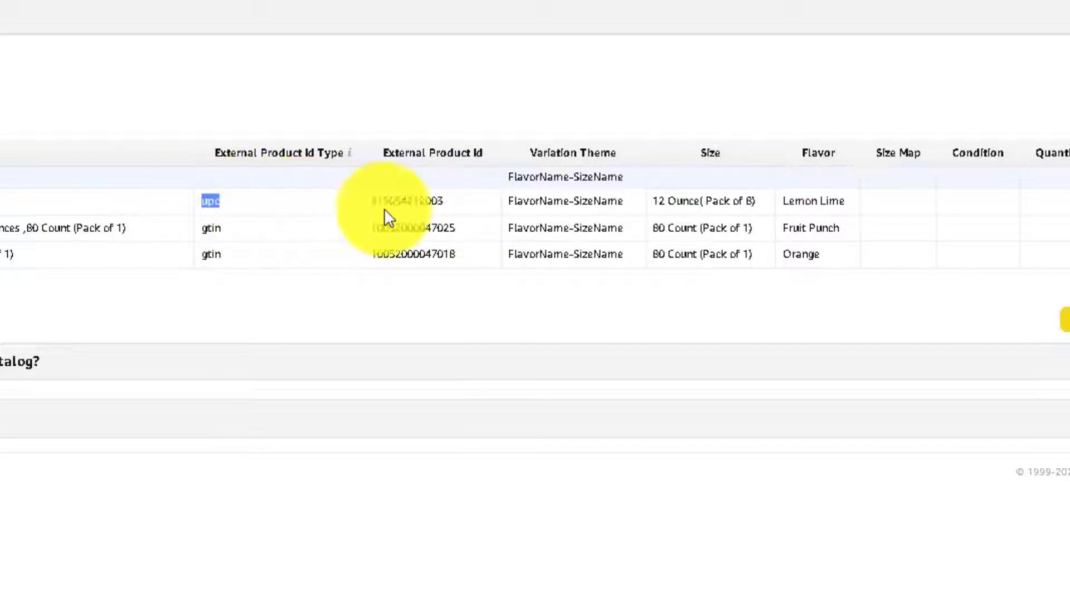
pyautogui.click(412, 208)
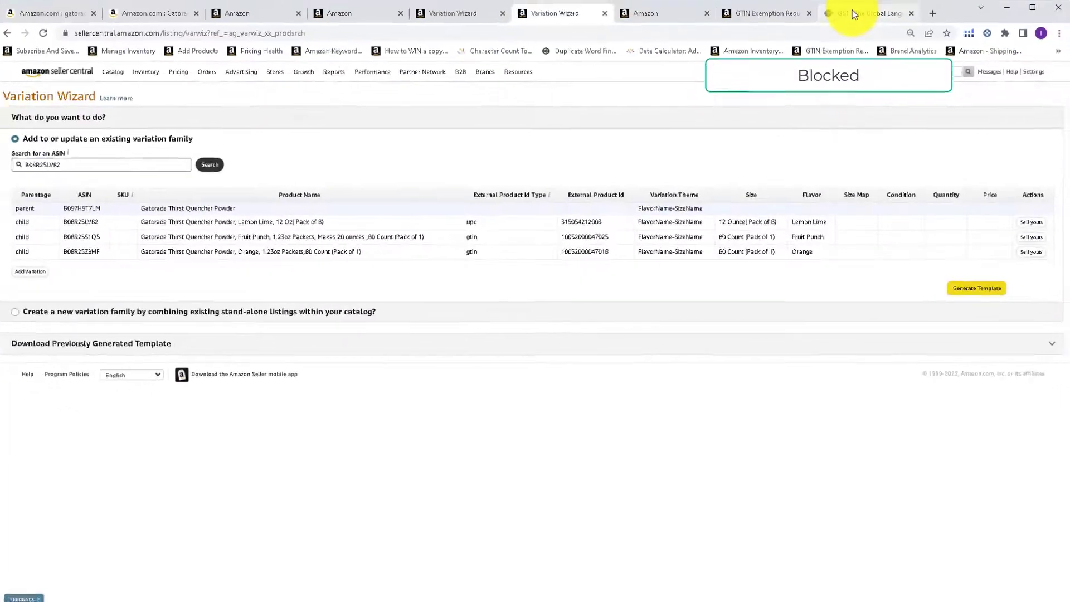
# View the GS1 website and the GTIN exemption application alongside the Fruit Punch child's product ID type, returning to the variation family.
pyautogui.click(853, 14)
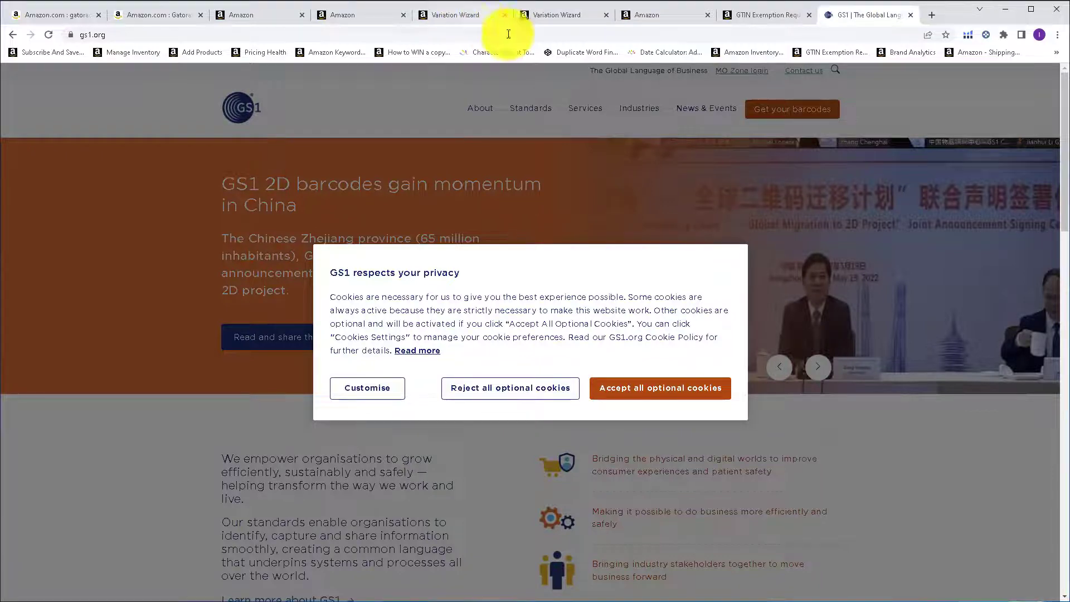
pyautogui.click(557, 15)
pyautogui.doubleClick(473, 238)
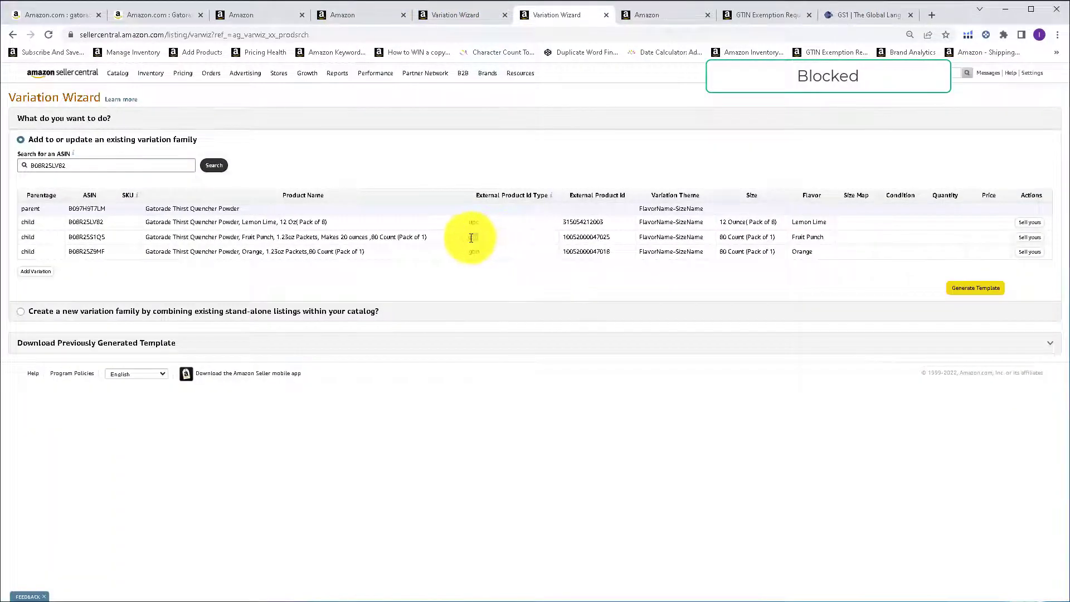
pyautogui.click(764, 15)
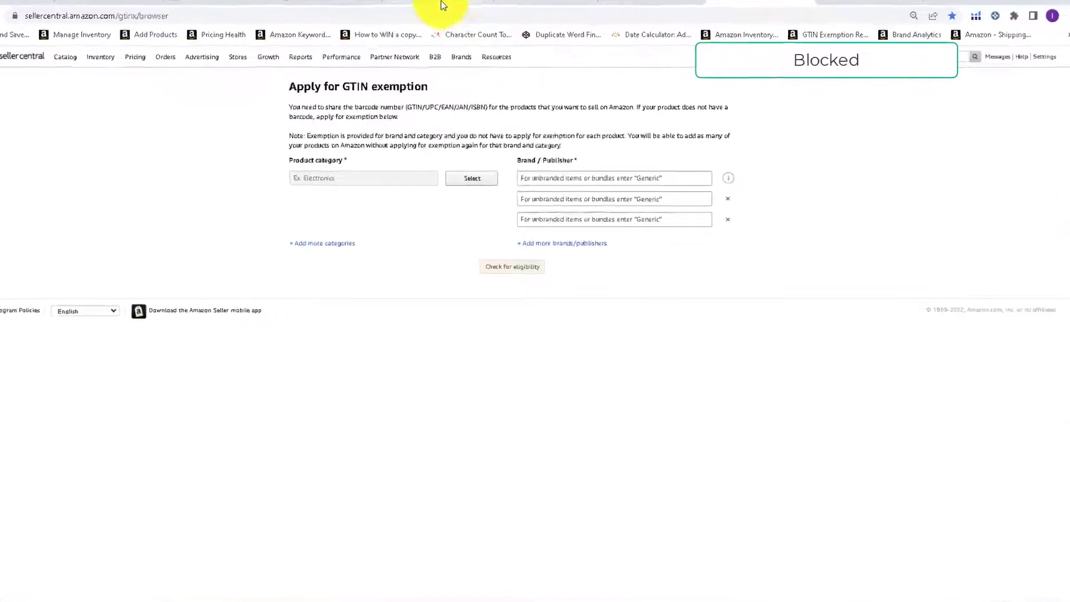
pyautogui.click(442, 2)
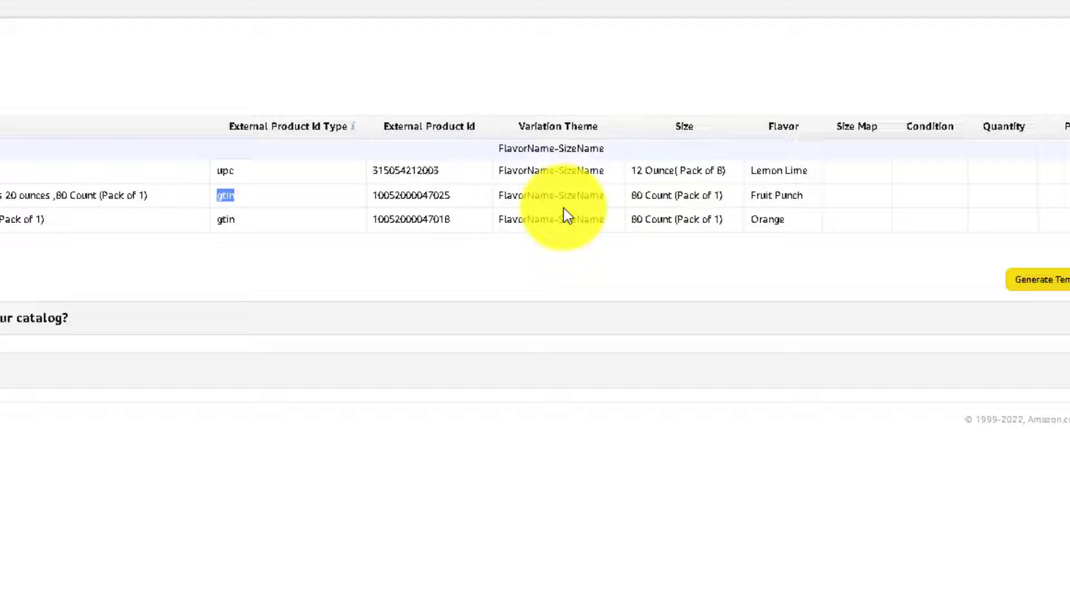
# Examine the variation theme of the parent and the Lemon Lime child together with its size and flavor values.
pyautogui.moveTo(500, 148); pyautogui.dragTo(697, 169)
pyautogui.click(576, 151)
pyautogui.moveTo(762, 171); pyautogui.dragTo(803, 170)
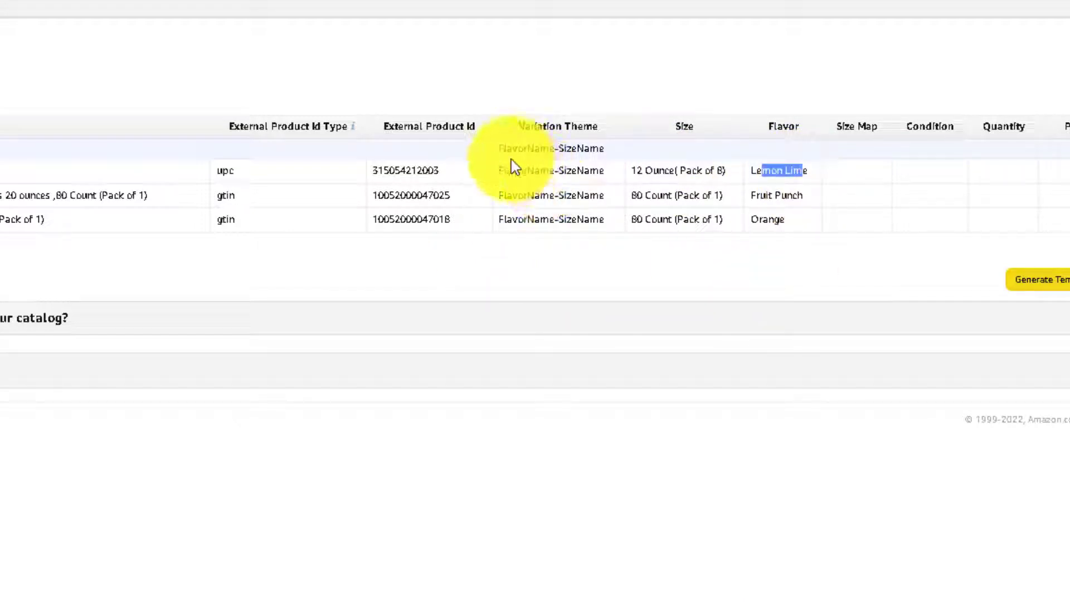
pyautogui.click(523, 171)
pyautogui.moveTo(504, 170); pyautogui.dragTo(814, 169)
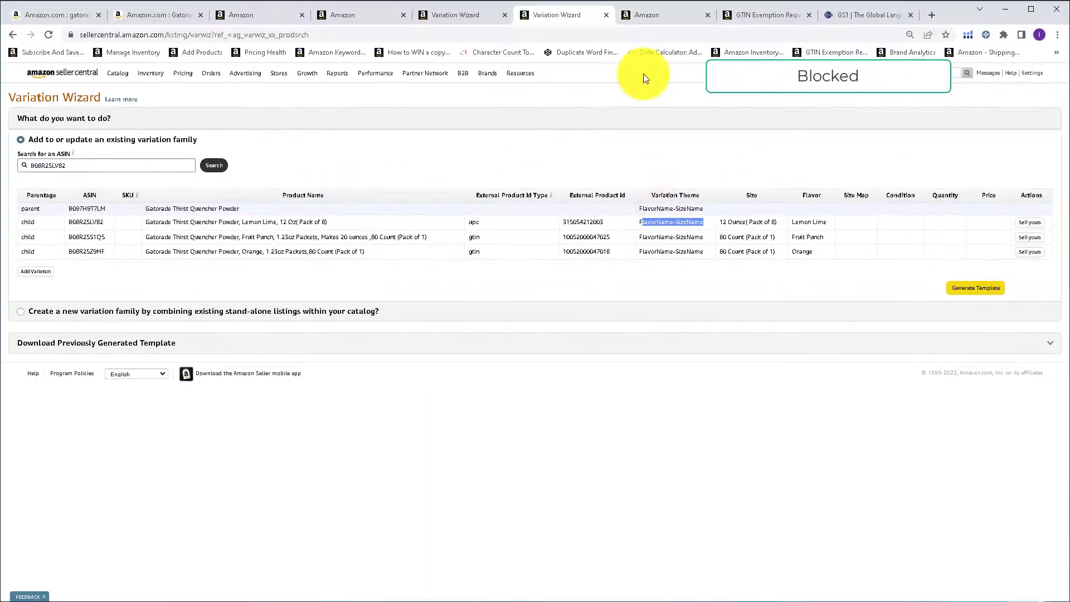
# Open the new product form for the Sports Drinks category and briefly show its additional attributes before hiding them again.
pyautogui.click(650, 18)
pyautogui.click(279, 15)
pyautogui.click(331, 14)
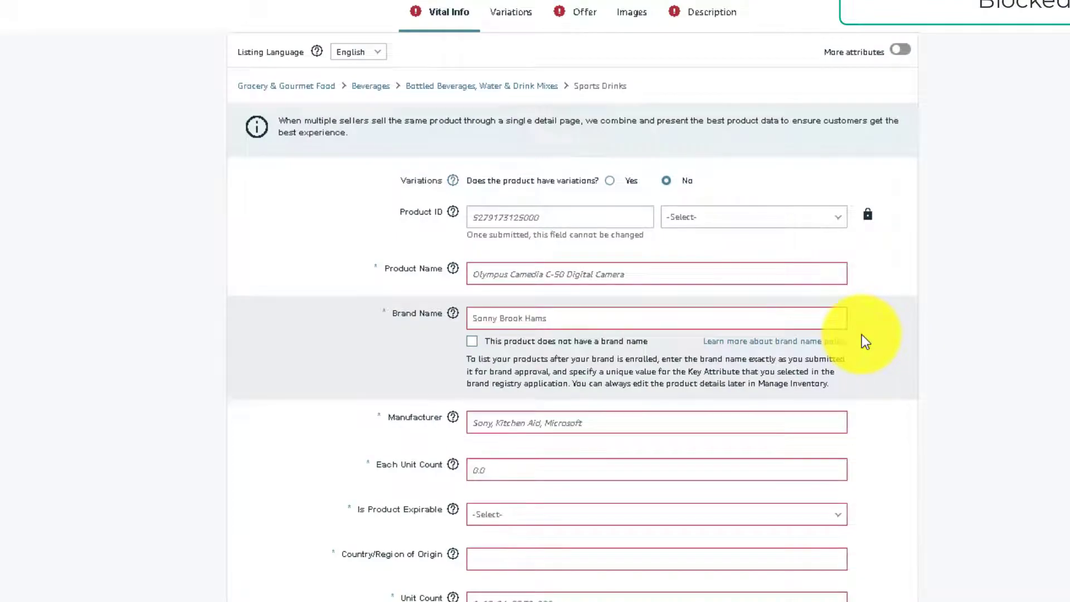
pyautogui.click(899, 52)
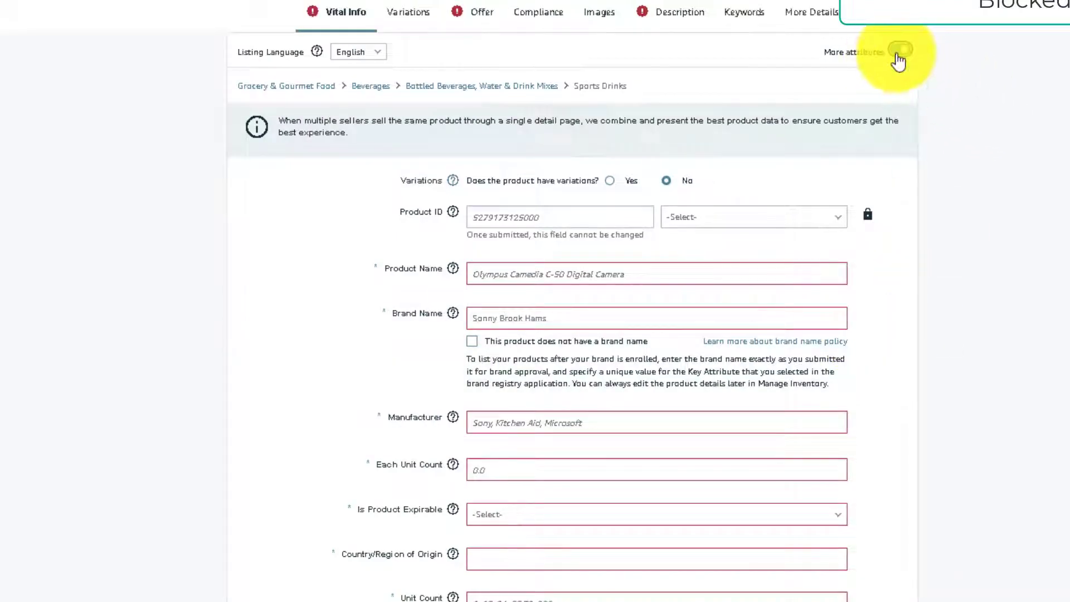
pyautogui.click(900, 52)
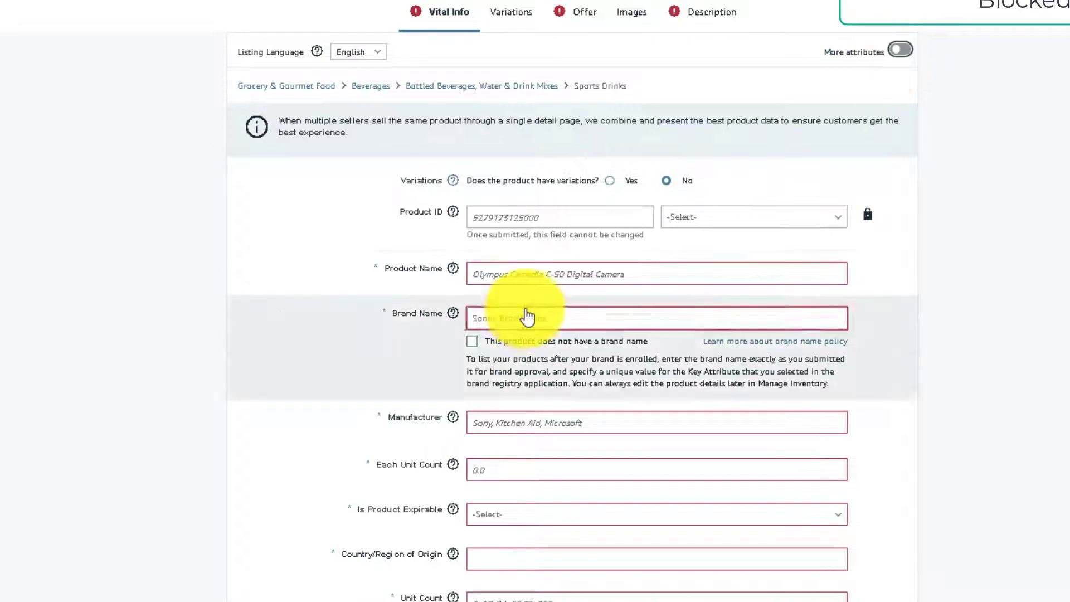
# Set the product ID type to GTIN in the new product's vital information.
pyautogui.click(653, 217)
pyautogui.click(699, 223)
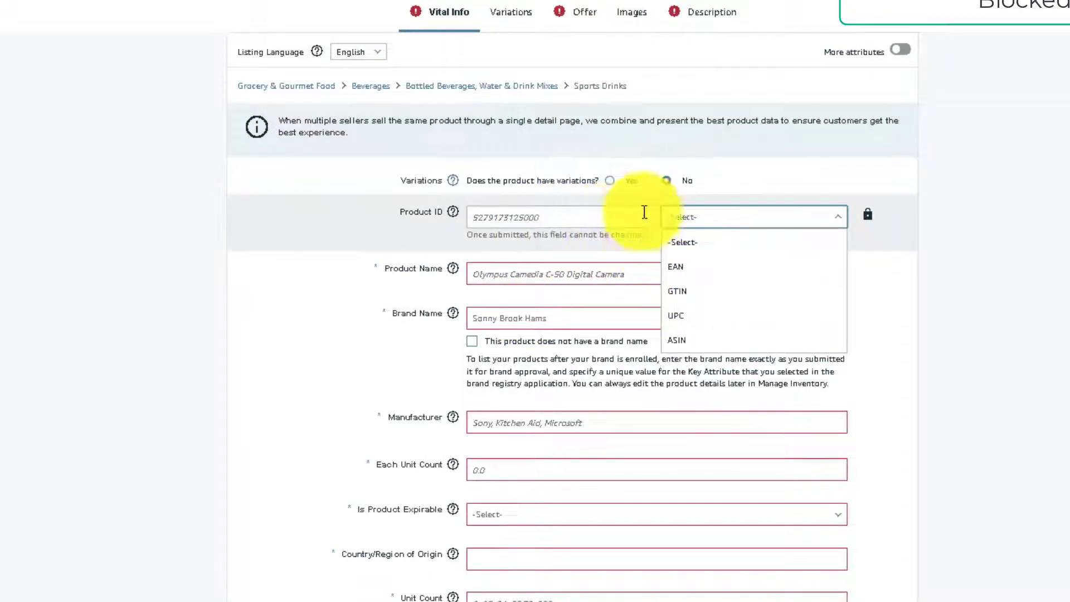
pyautogui.click(713, 294)
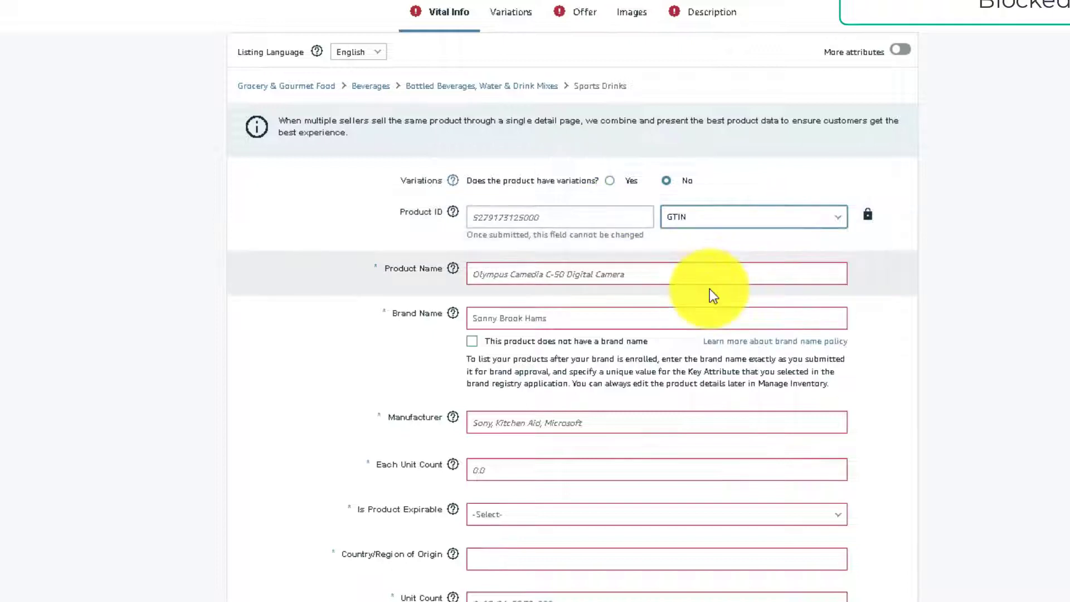
# Mark the product as having variations, with Flavor and Size as the attributes that differ across variants.
pyautogui.click(626, 183)
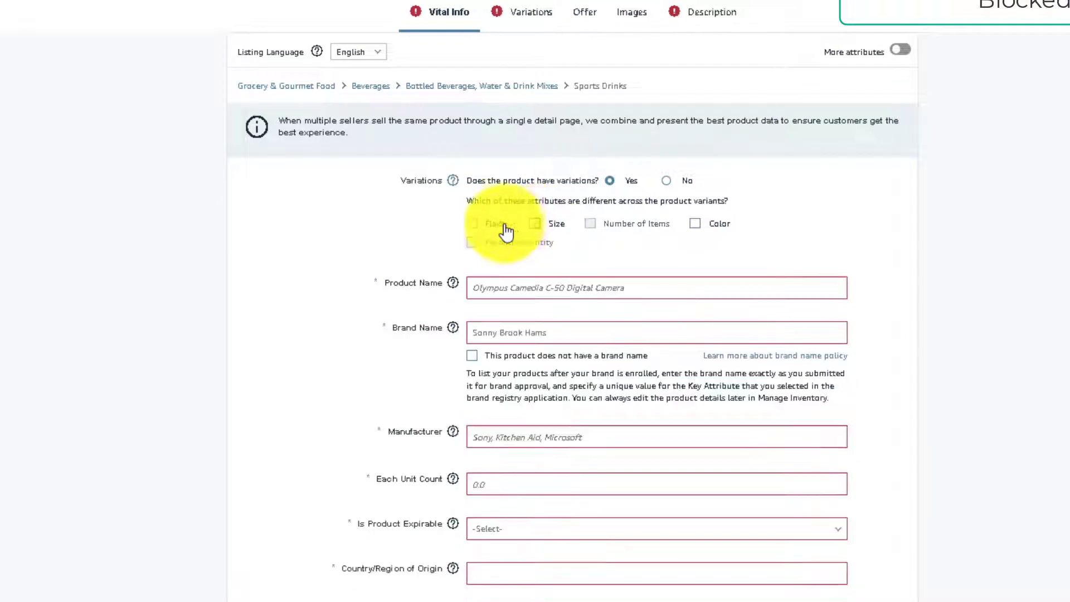
pyautogui.click(478, 223)
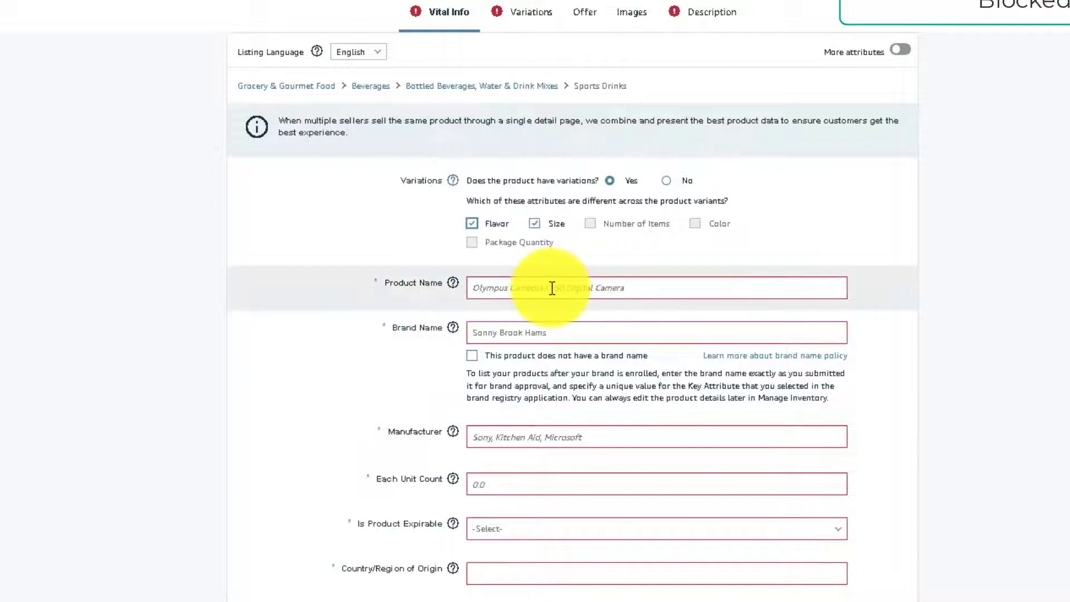
# Name the product "Matt Sport's Drink" and enter Matt as both its brand name and manufacturer.
pyautogui.click(552, 288)
pyautogui.write('Ma')
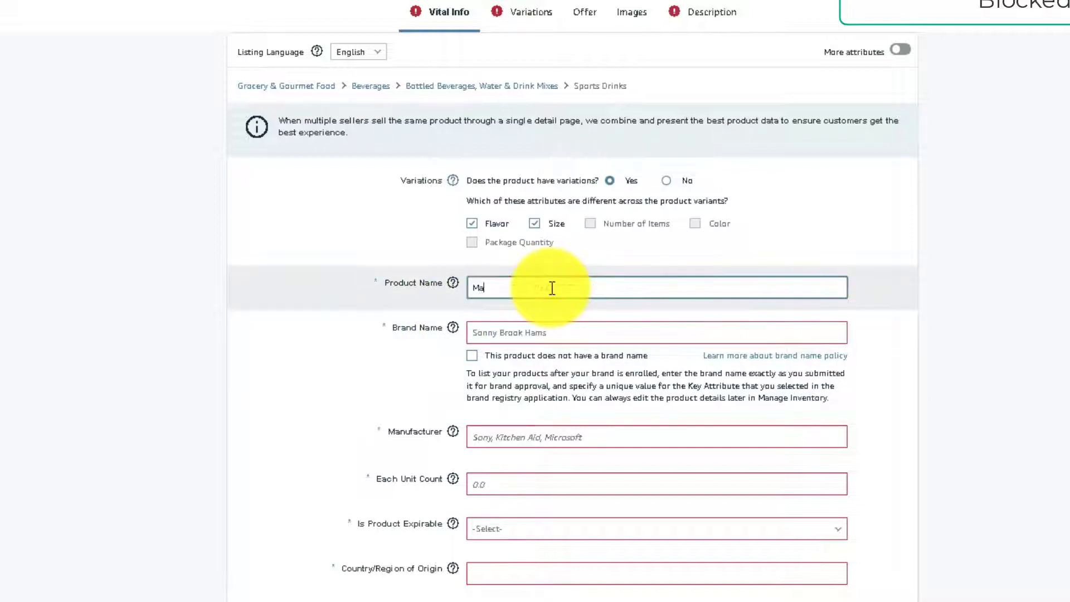
pyautogui.write("tt Sport's Drink")
pyautogui.click(527, 335)
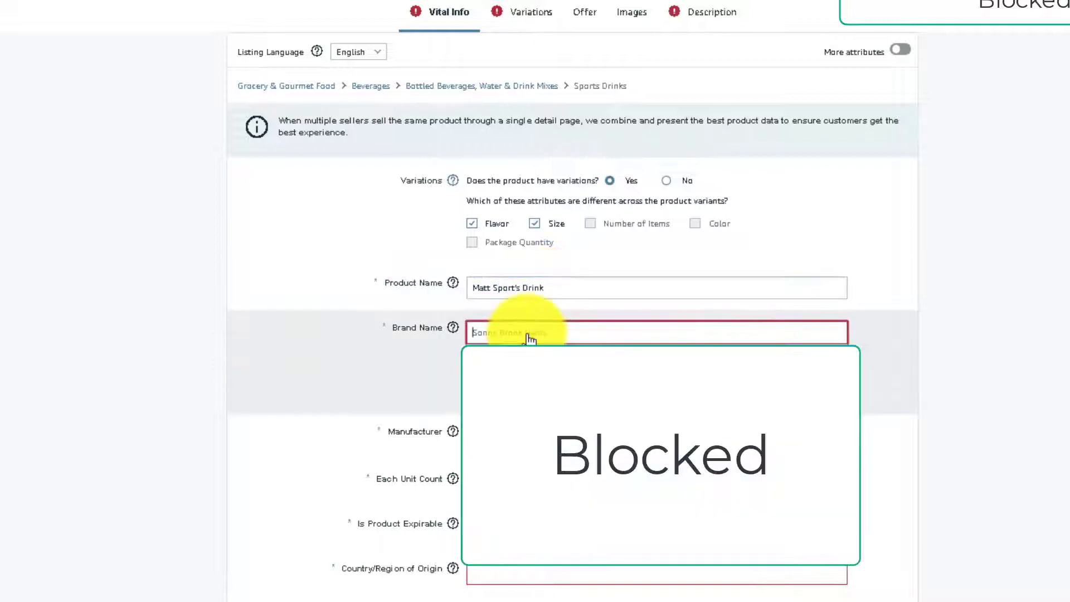
pyautogui.write('Matt')
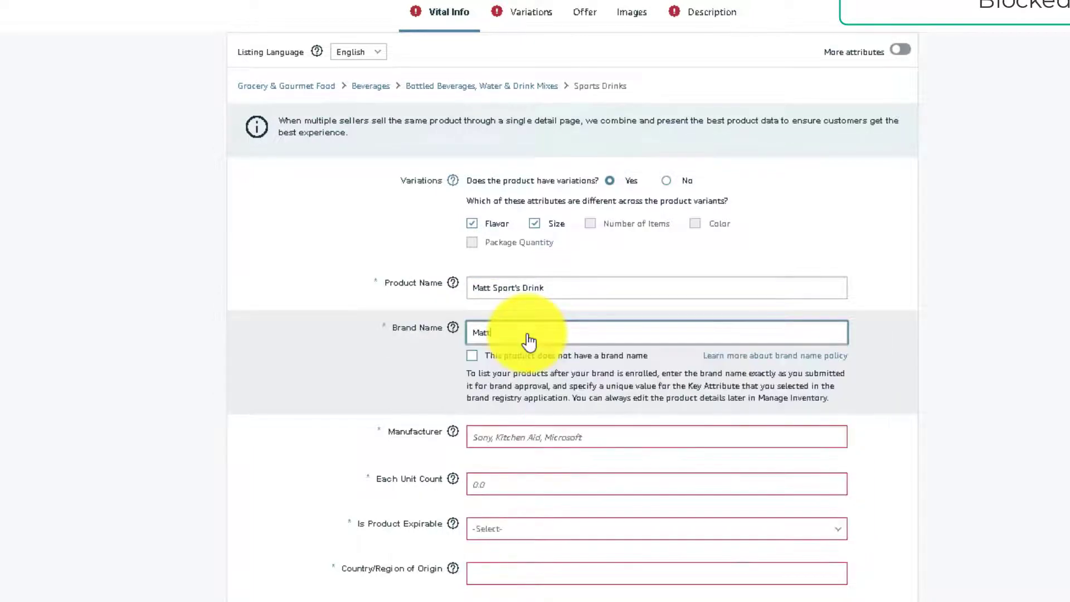
pyautogui.click(522, 429)
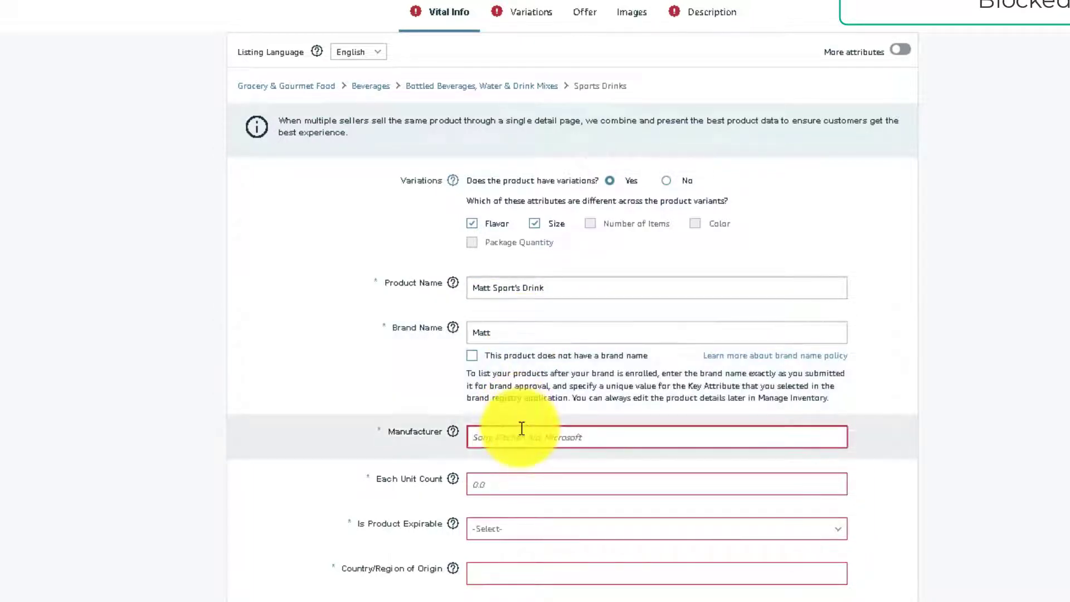
pyautogui.write('Matt')
# Set the each unit count to 1 and mark the product as expirable.
pyautogui.click(580, 473)
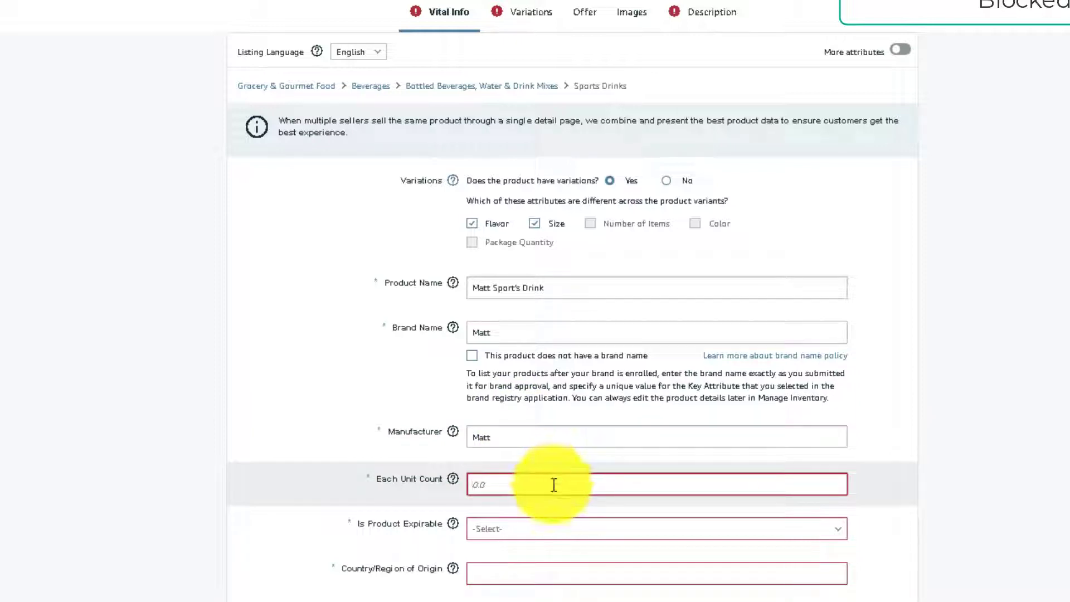
pyautogui.write('1')
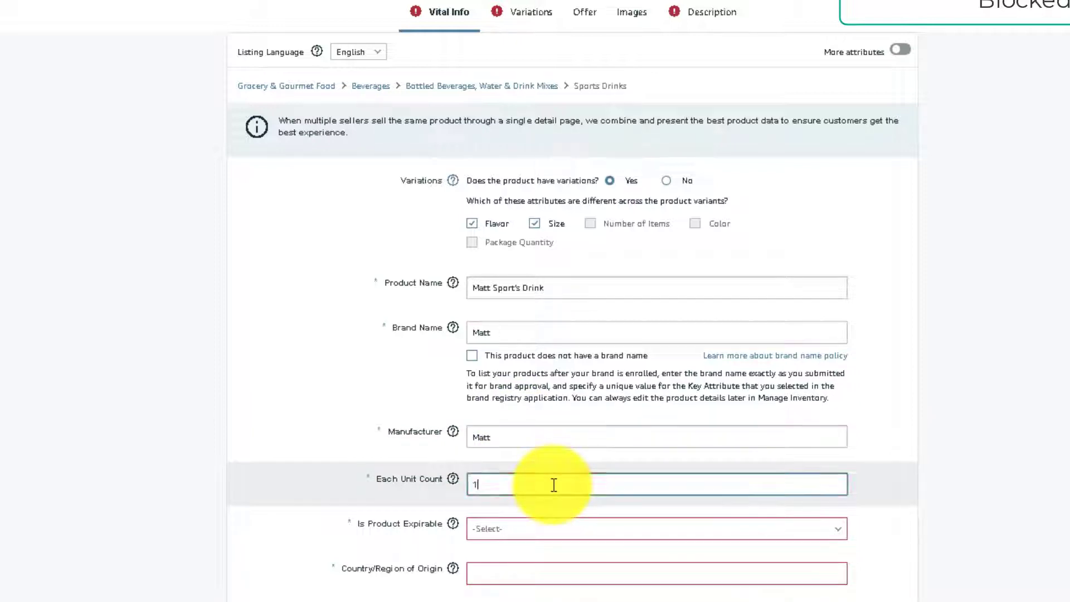
pyautogui.click(511, 529)
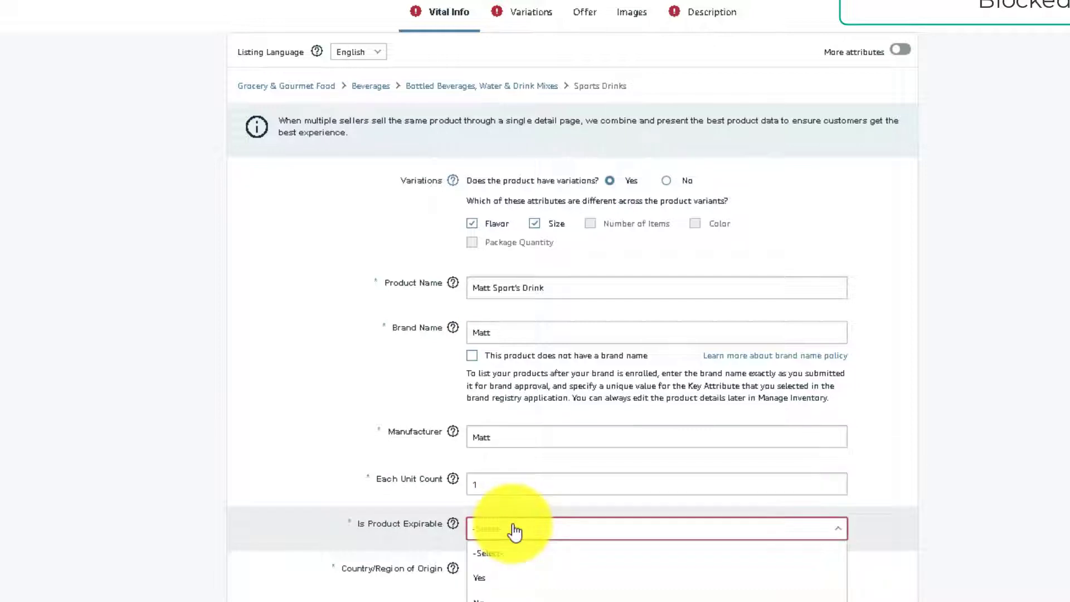
pyautogui.click(502, 577)
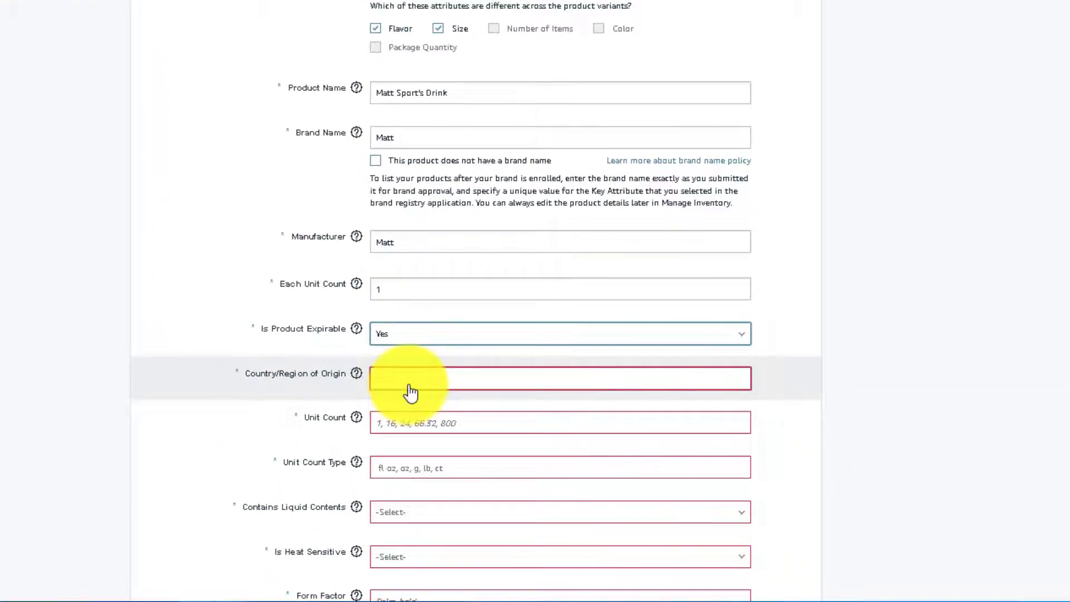
# Set the product's country of origin to United States.
pyautogui.click(411, 393)
pyautogui.write('un')
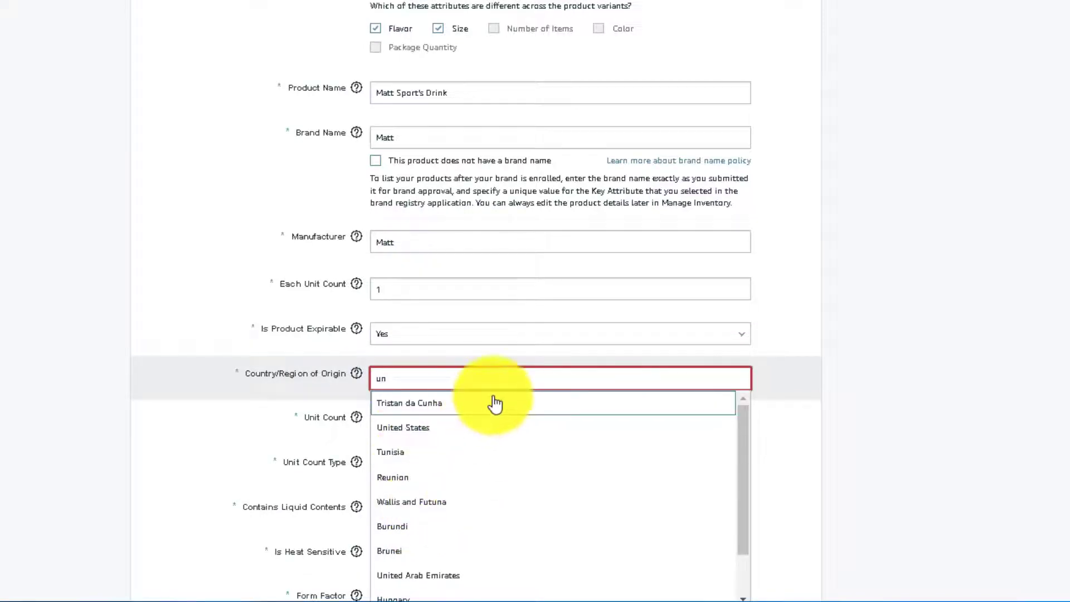
pyautogui.click(499, 427)
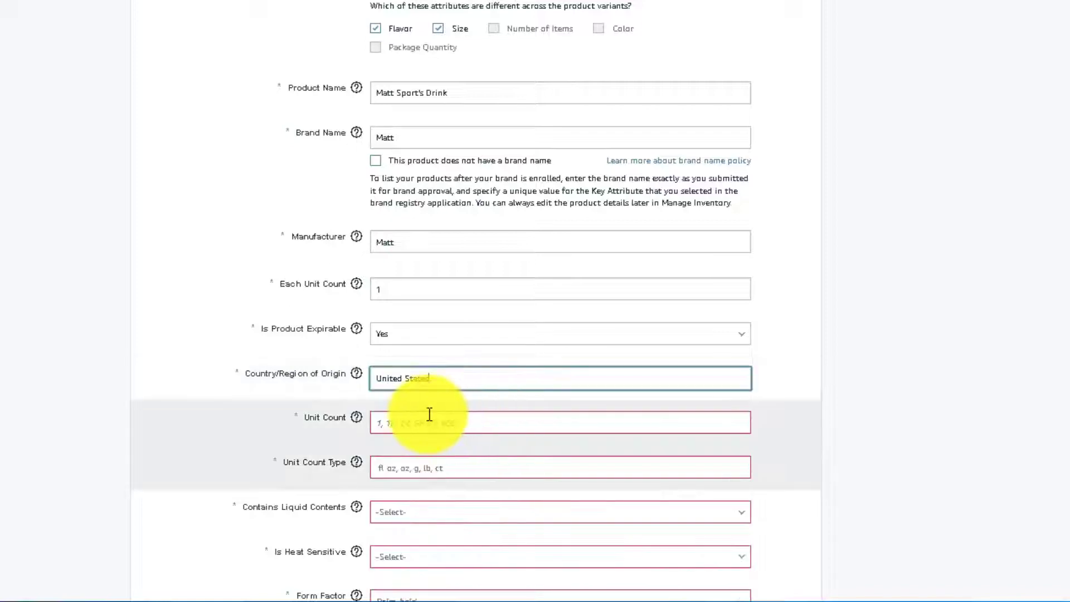
# Set the unit count to 1 with Count as the unit count type.
pyautogui.click(430, 424)
pyautogui.write('1')
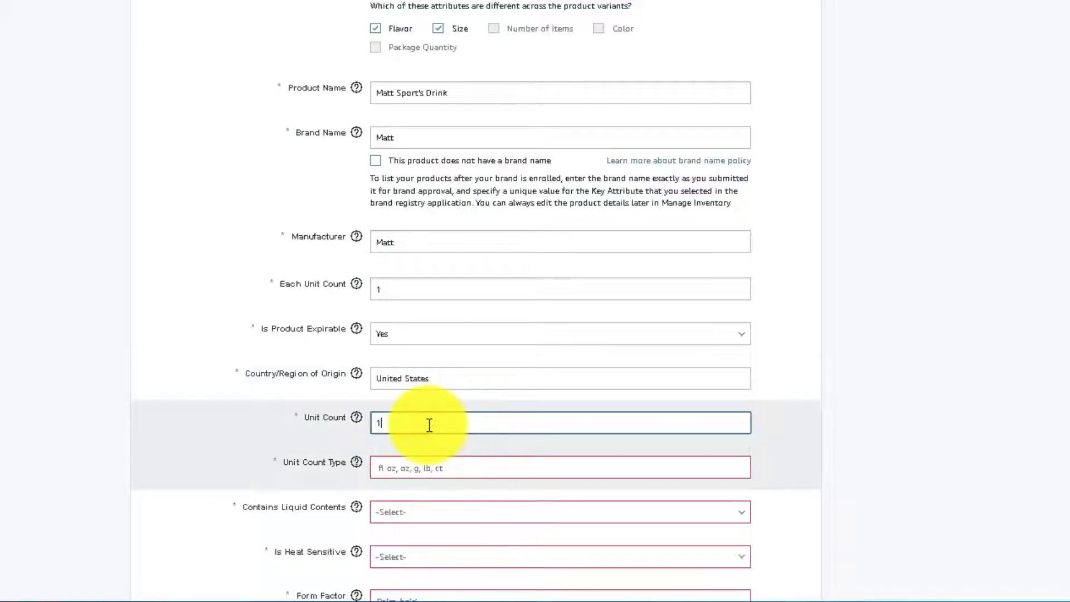
pyautogui.click(436, 475)
pyautogui.click(424, 493)
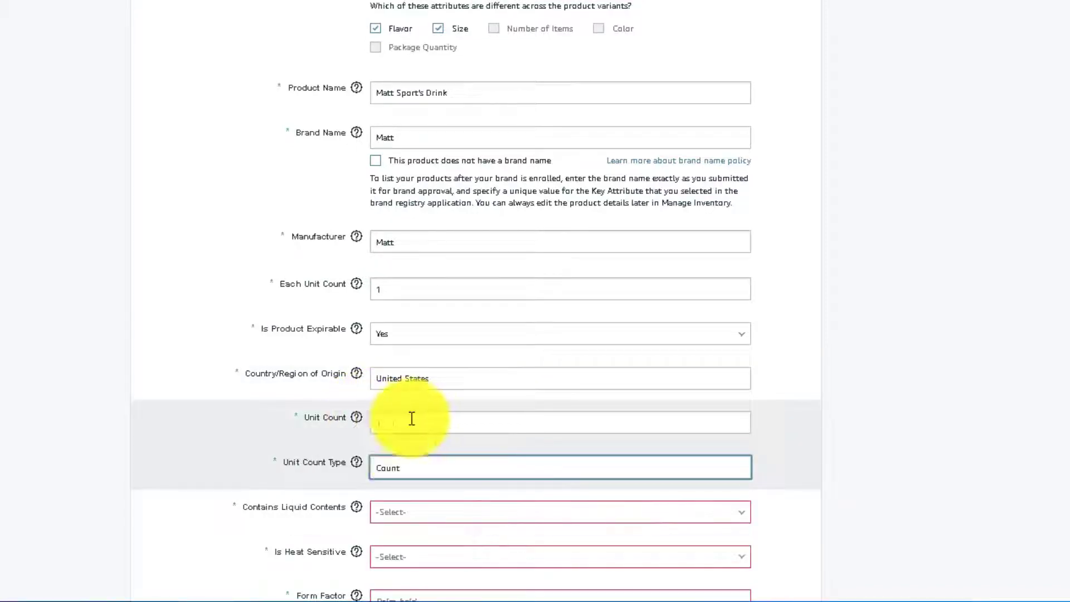
pyautogui.click(412, 419)
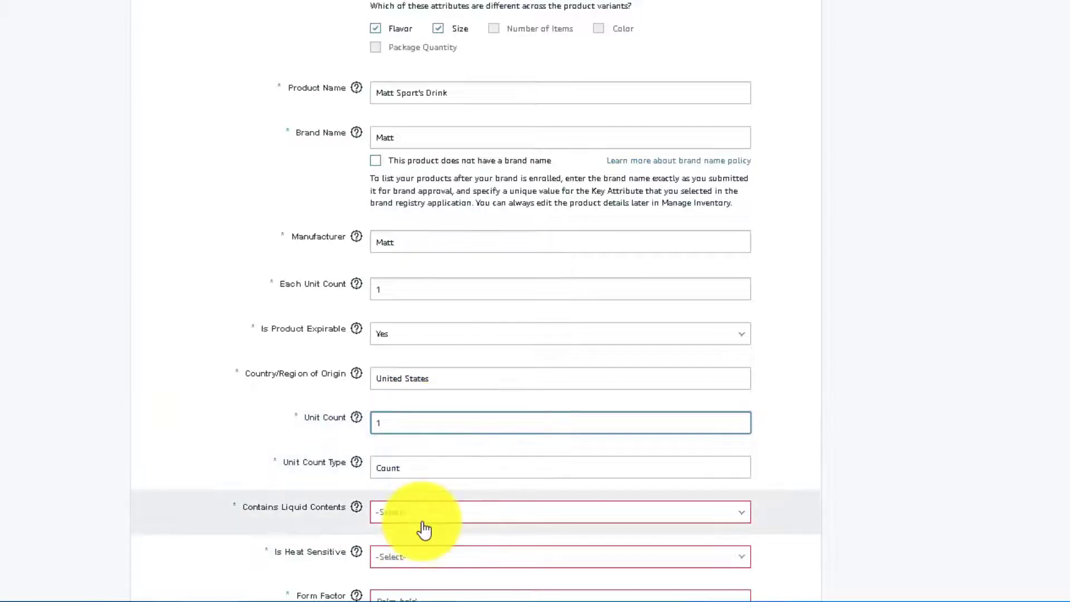
# Declare that the product contains liquid contents and is not heat sensitive.
pyautogui.click(413, 513)
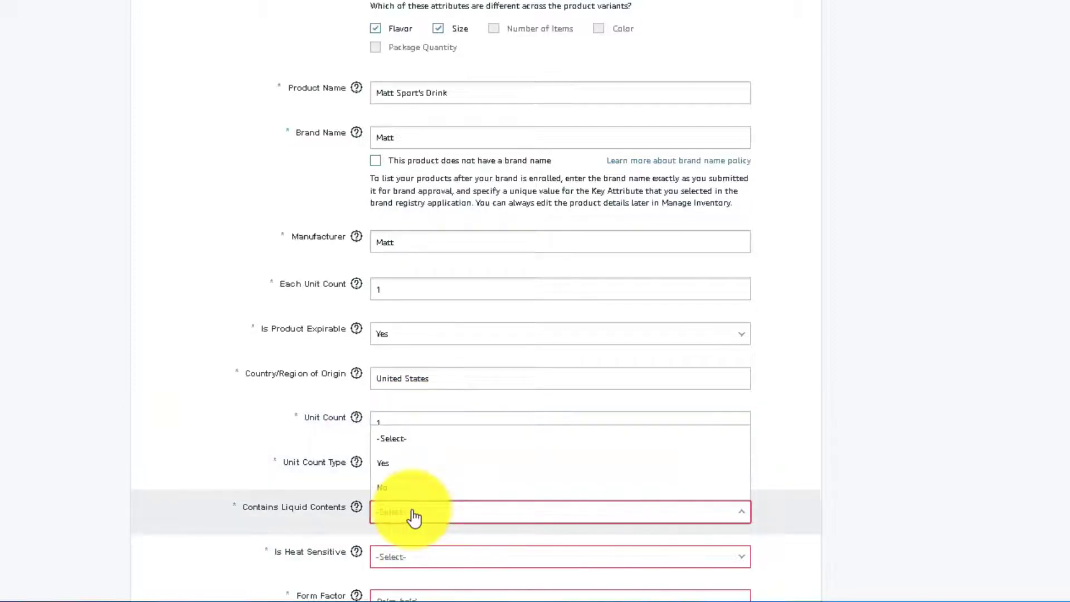
pyautogui.click(407, 465)
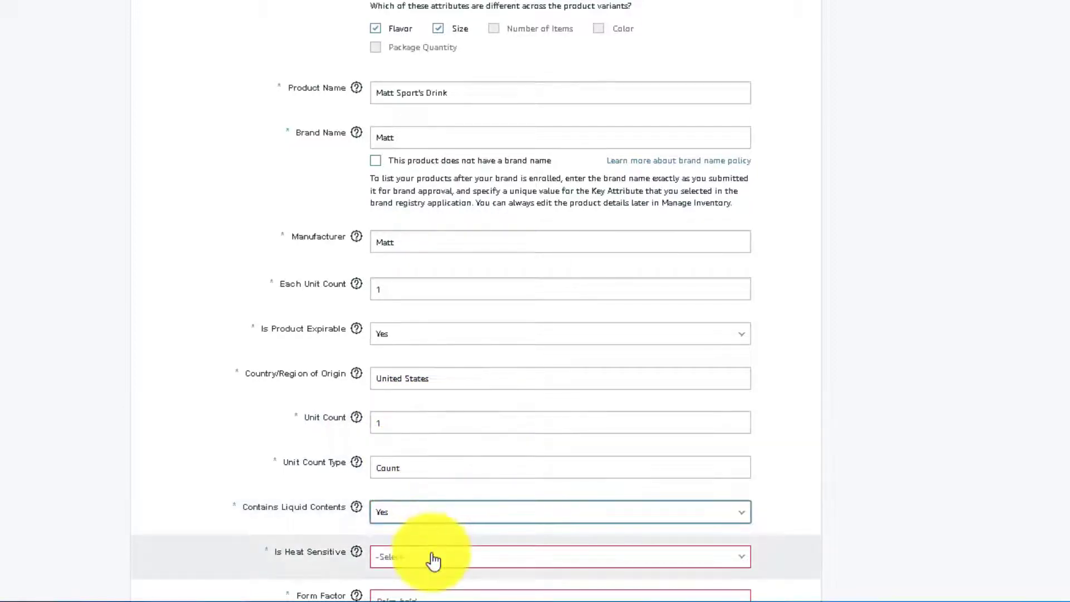
pyautogui.click(412, 557)
pyautogui.click(404, 534)
# Enter liquid as the form factor and mark the package level as orderable.
pyautogui.scroll(-1, 403, 524)
pyautogui.scroll(-2, 404, 516)
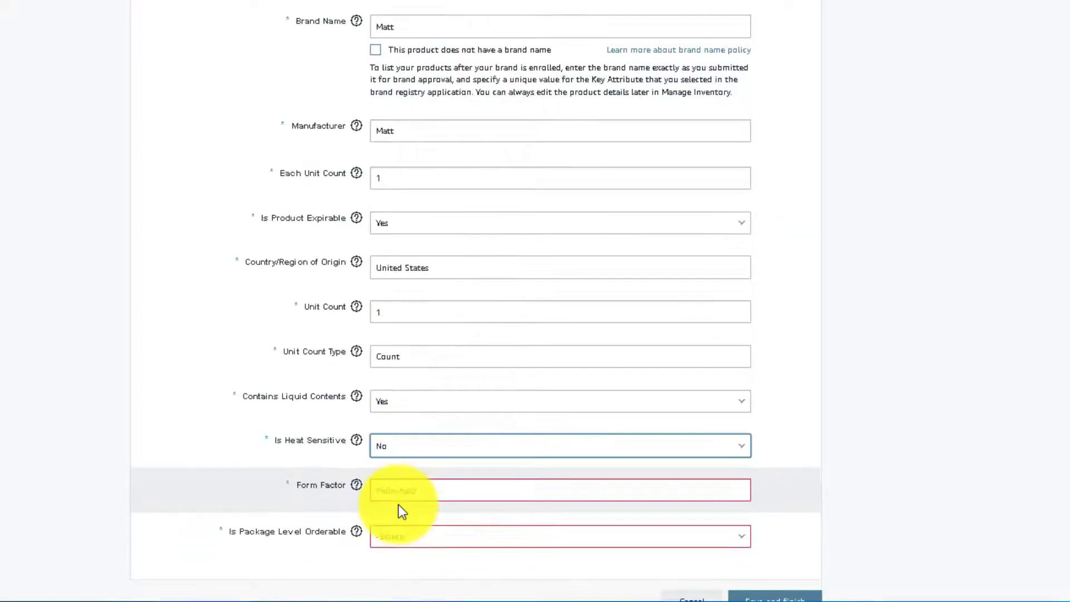
pyautogui.click(390, 484)
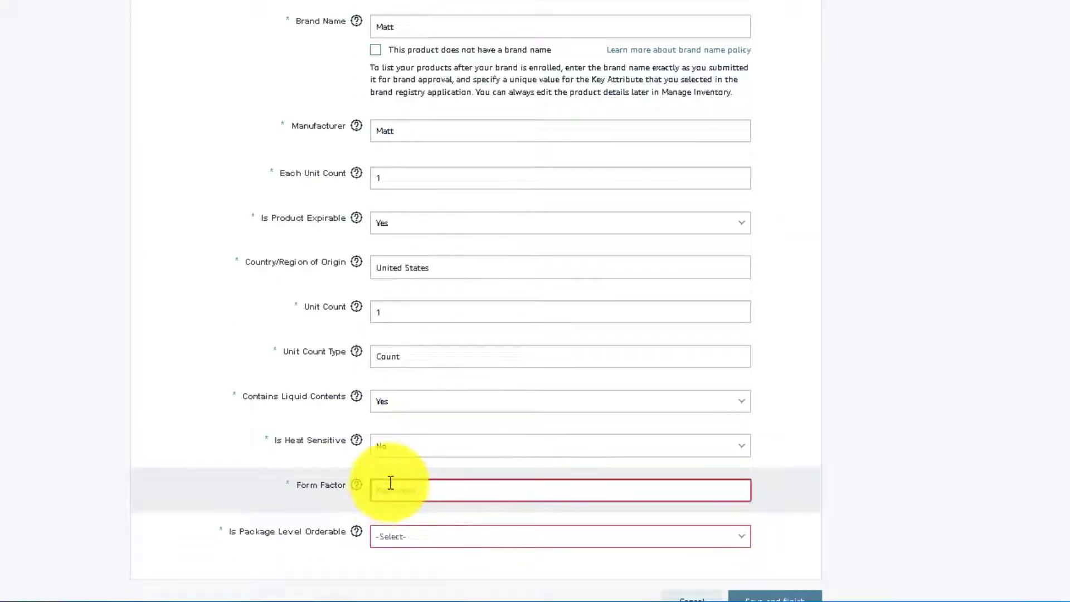
pyautogui.write('liquid')
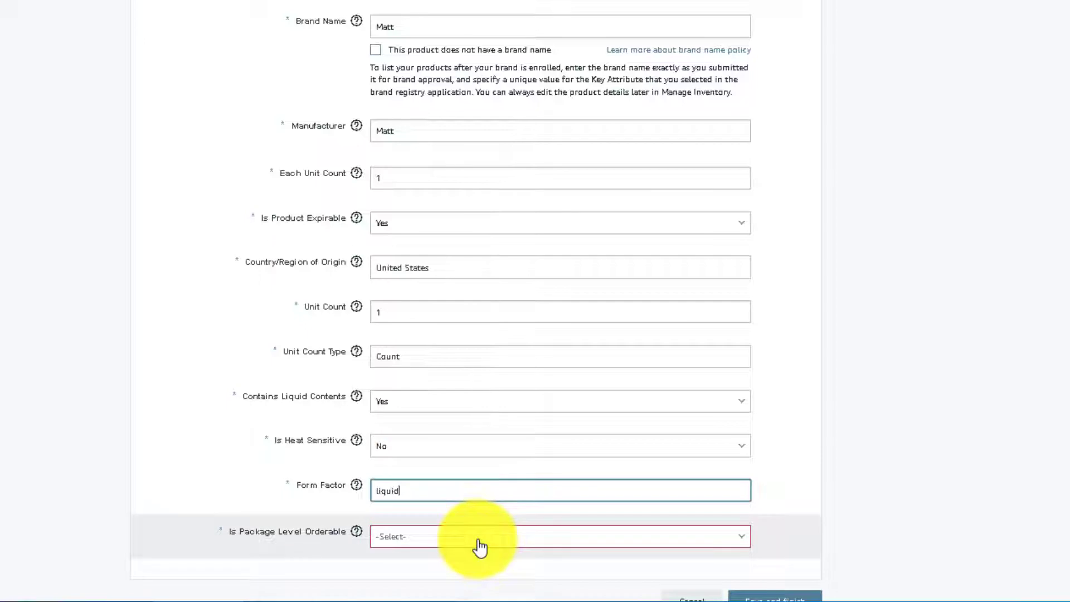
pyautogui.click(479, 548)
pyautogui.click(433, 488)
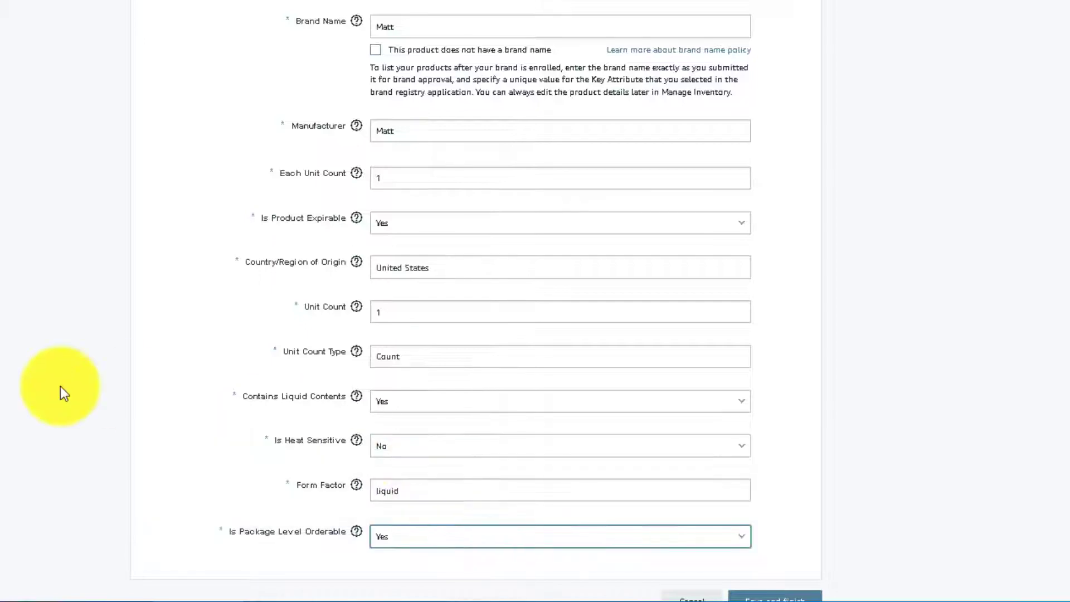
# Add the flavor Cherry and the size Pack of 2 to the product's variations.
pyautogui.scroll(3, 520, 343)
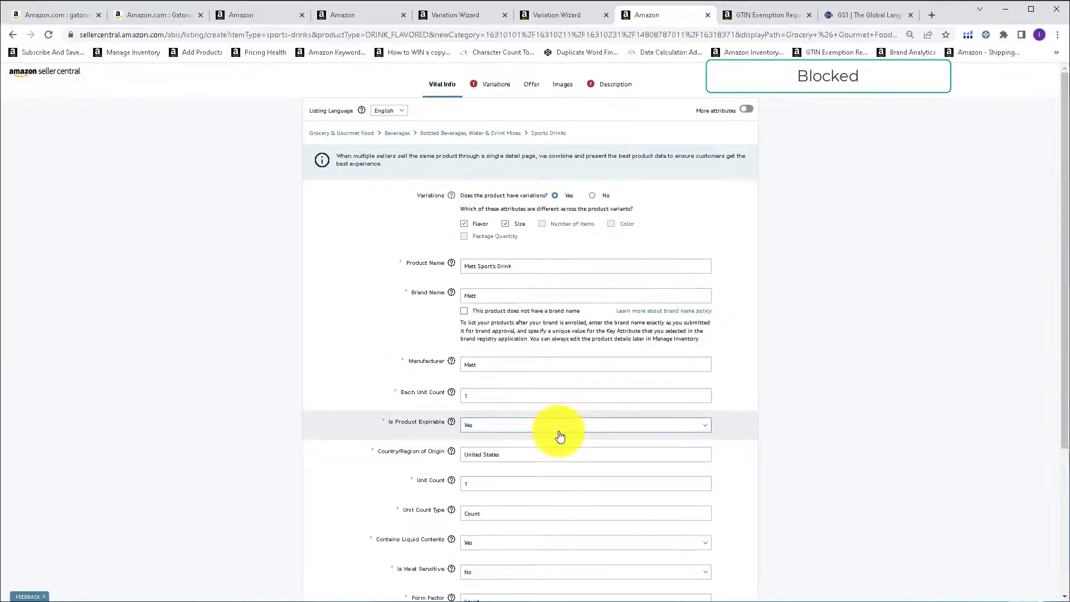
pyautogui.click(485, 88)
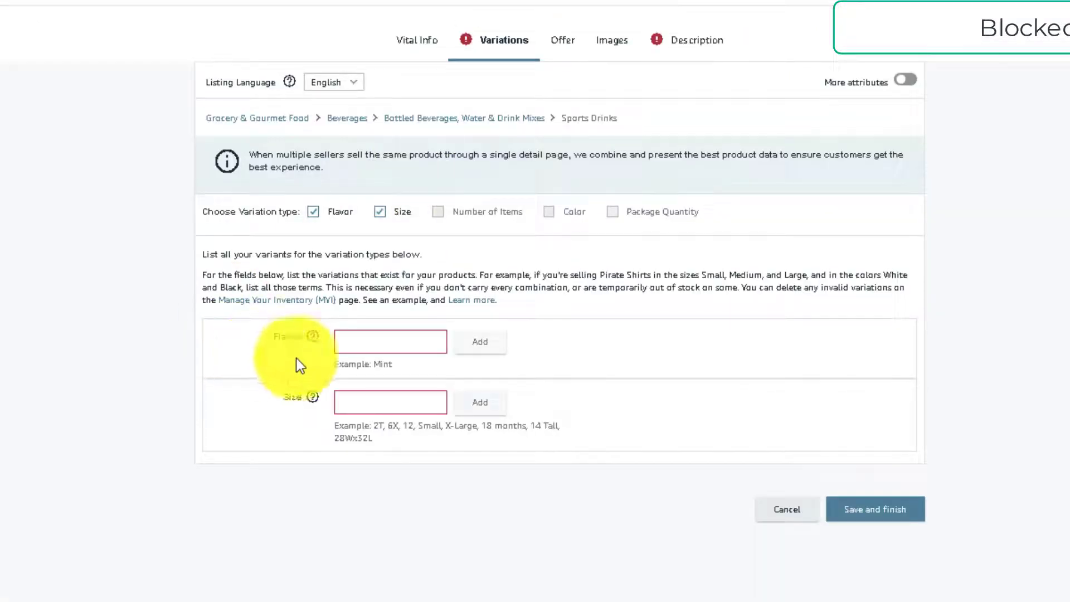
pyautogui.click(349, 342)
pyautogui.write('Cool')
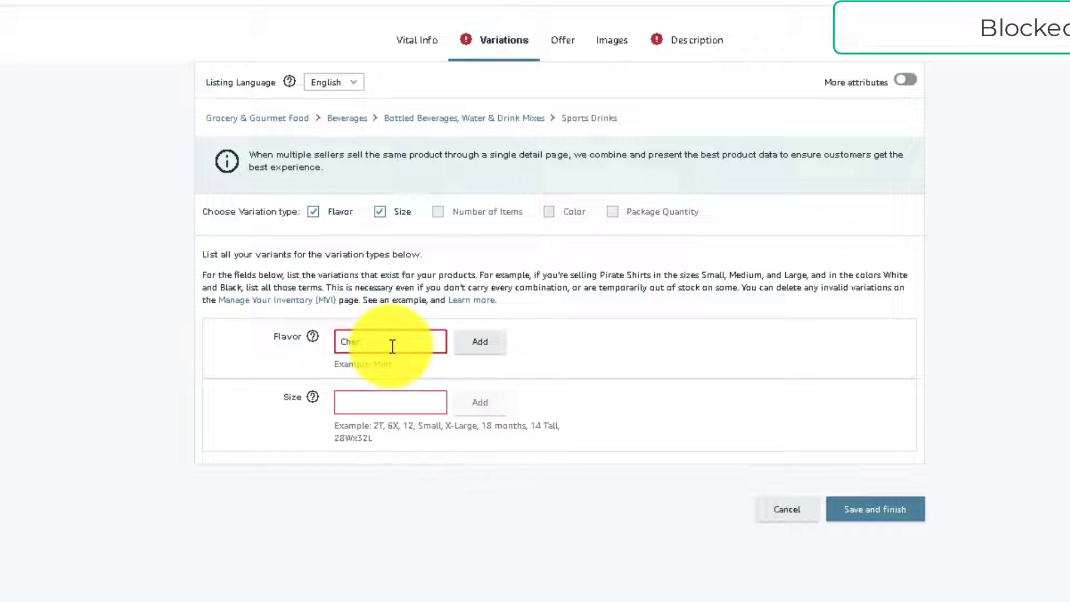
pyautogui.click(390, 411)
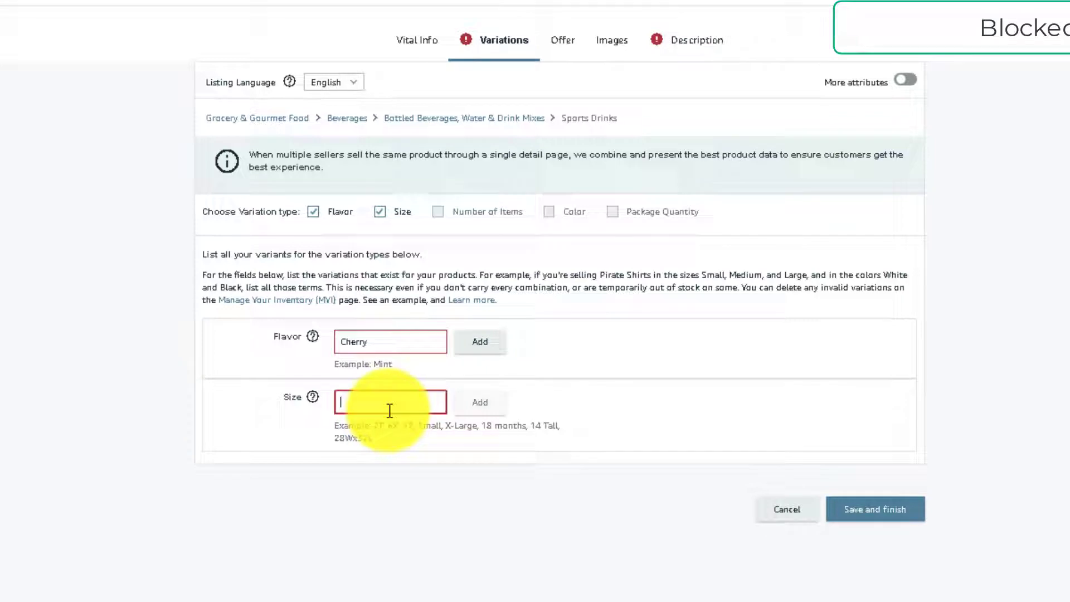
pyautogui.write('Pack of')
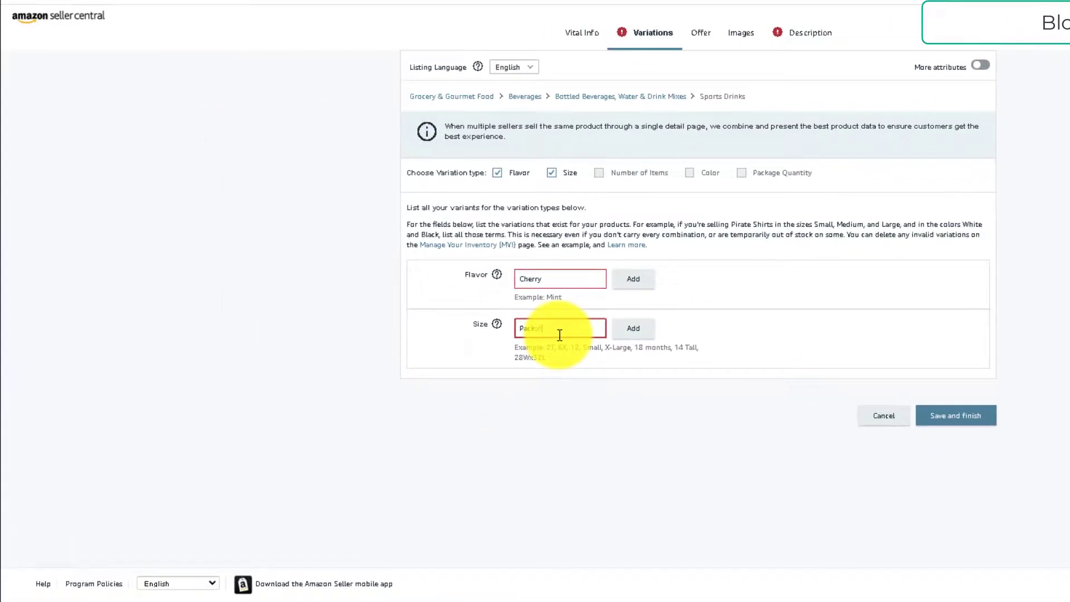
pyautogui.press('BackSpace')
pyautogui.press('BackSpace')
pyautogui.press('BackSpace')
pyautogui.write('of')
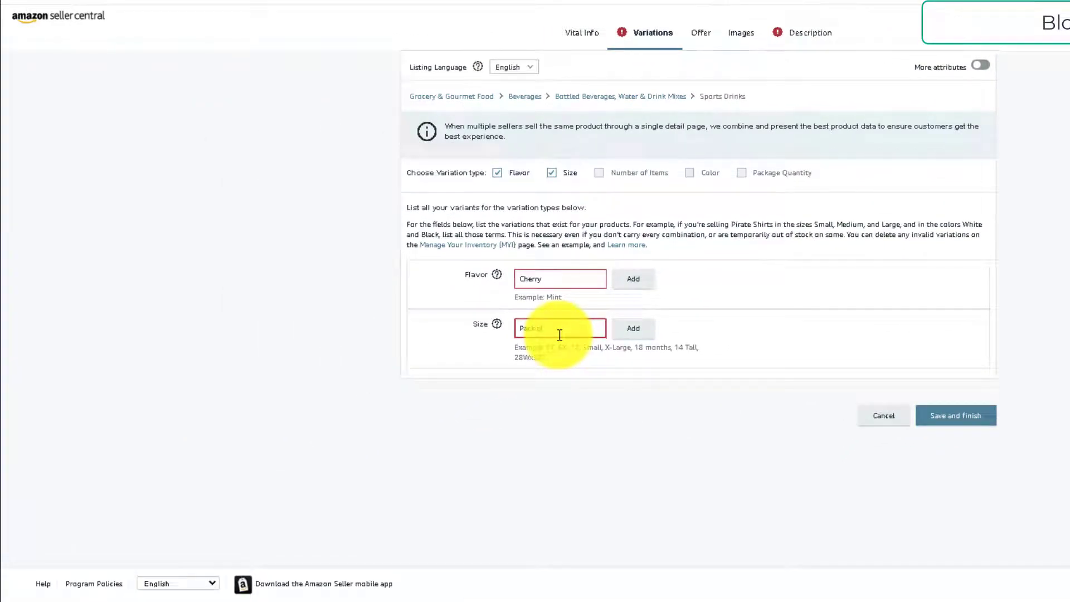
pyautogui.write(' 2')
pyautogui.click(630, 330)
pyautogui.click(634, 281)
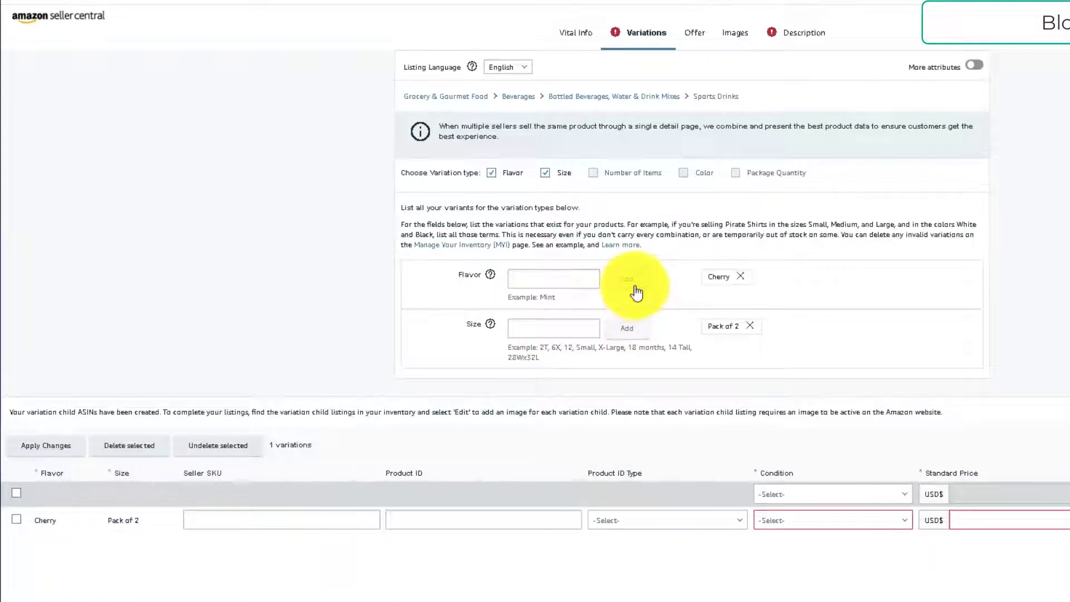
# Add Orange and Lemon Lime as further flavors of the product.
pyautogui.click(547, 278)
pyautogui.write('Li')
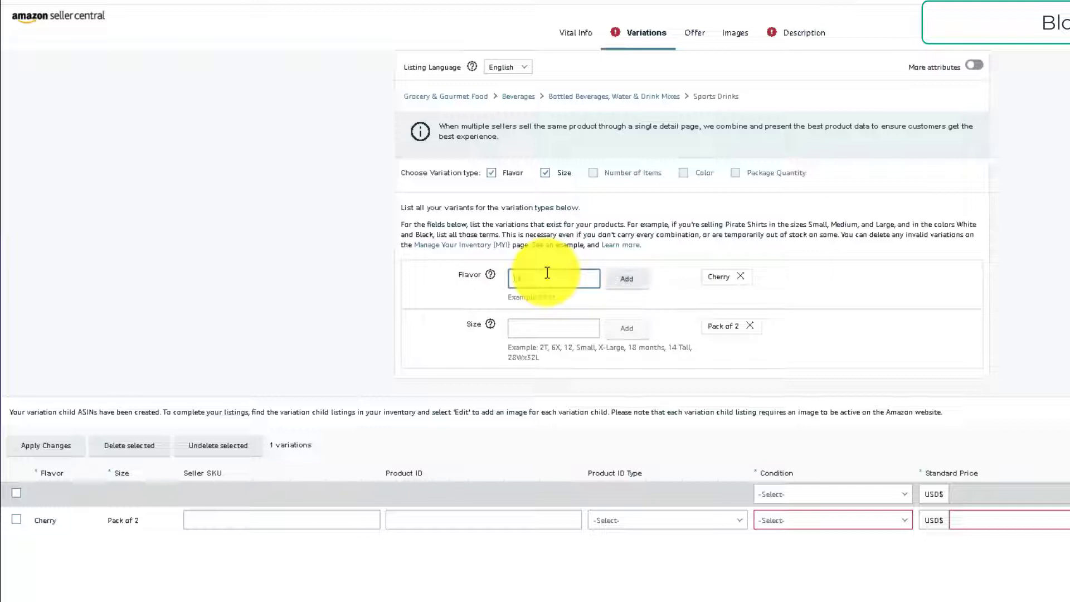
pyautogui.write('ange')
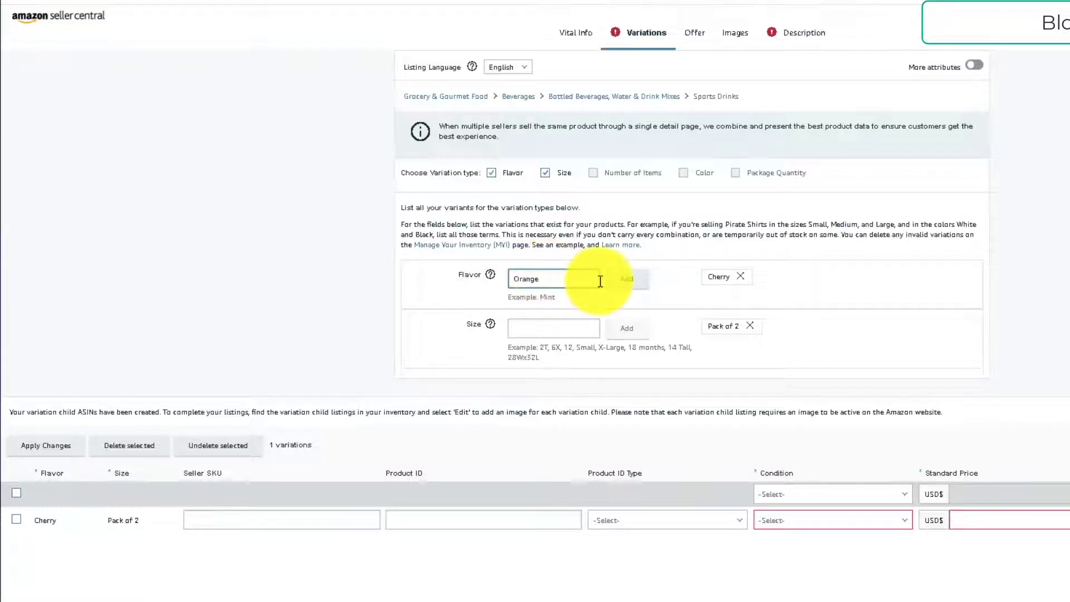
pyautogui.click(620, 279)
pyautogui.click(531, 282)
pyautogui.write('G')
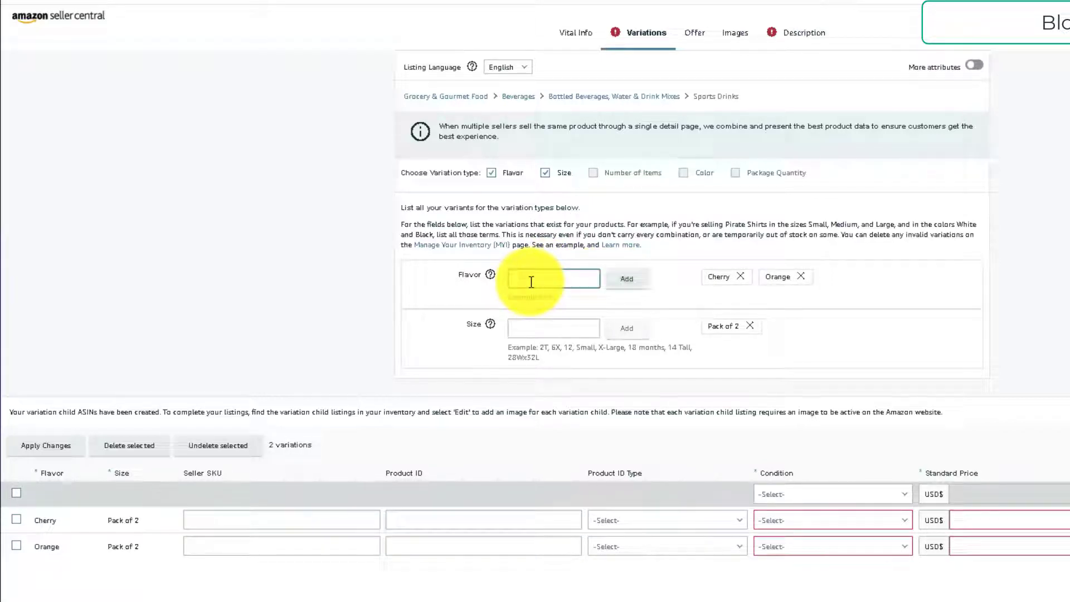
pyautogui.write('emon')
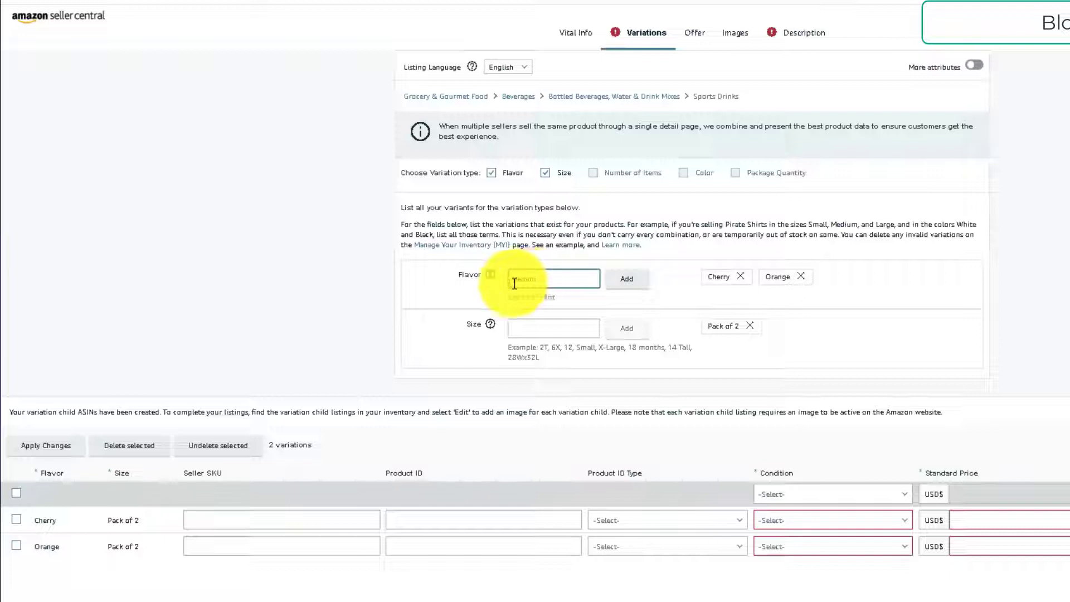
pyautogui.write(' Lime')
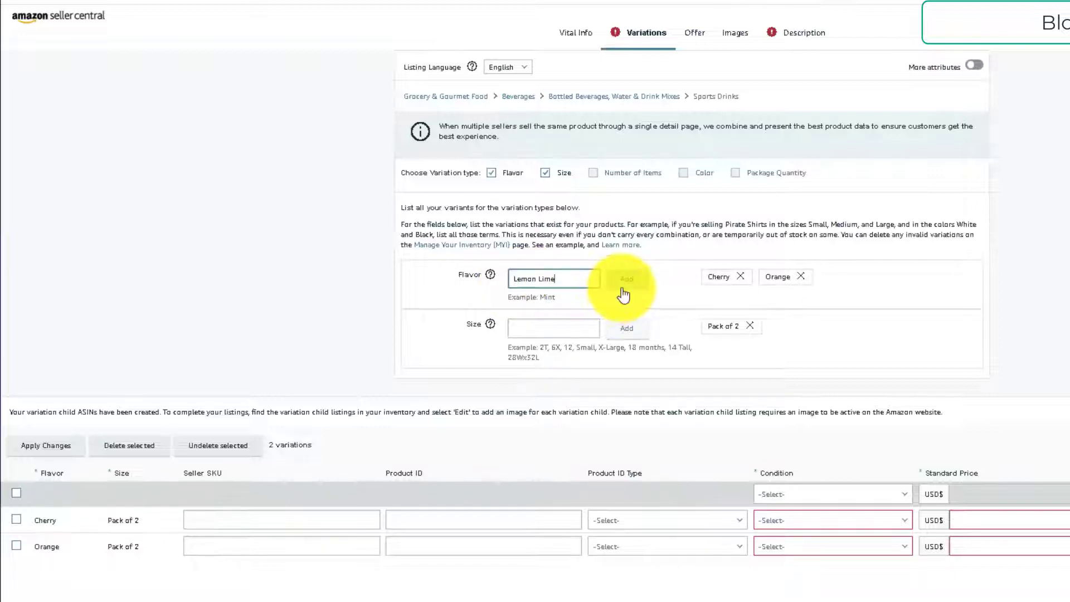
pyautogui.click(625, 279)
# Add Pack of 4 as a second size and review the generated flavor and size combinations.
pyautogui.click(542, 333)
pyautogui.write('Pack')
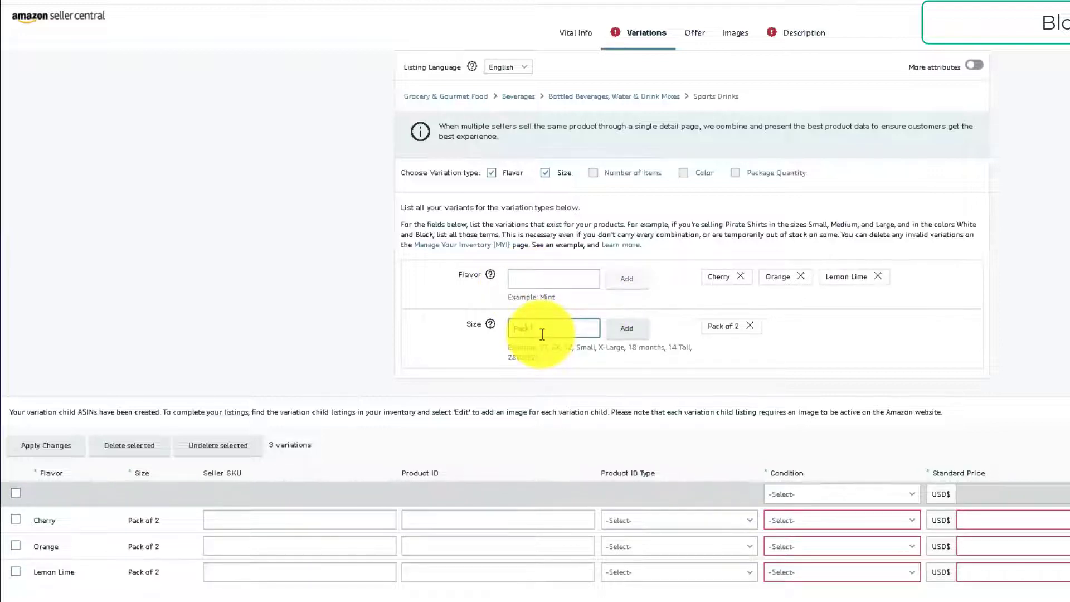
pyautogui.write(' of 4')
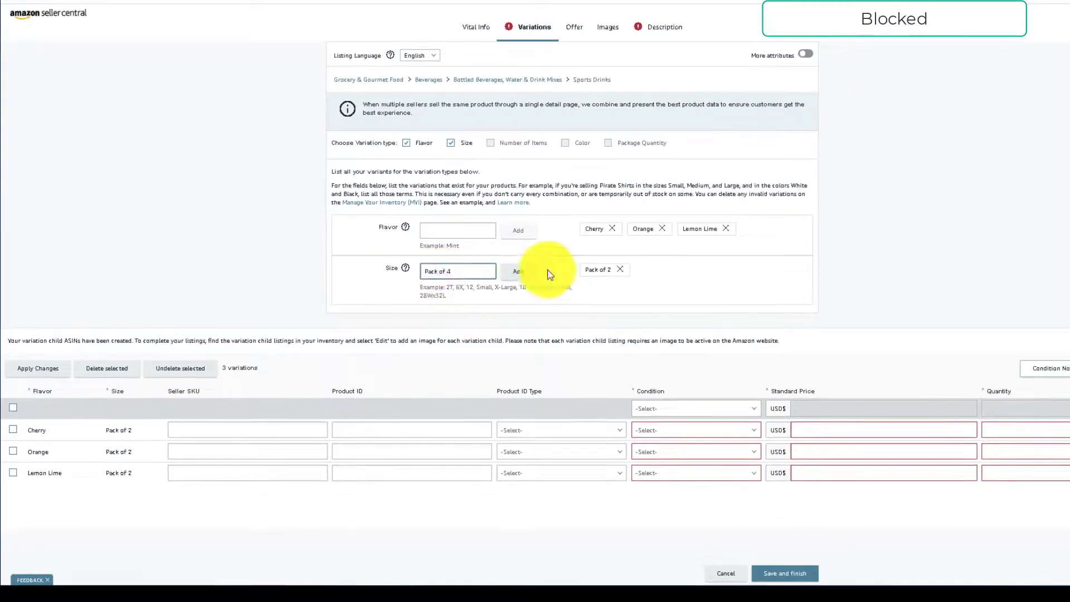
pyautogui.click(527, 279)
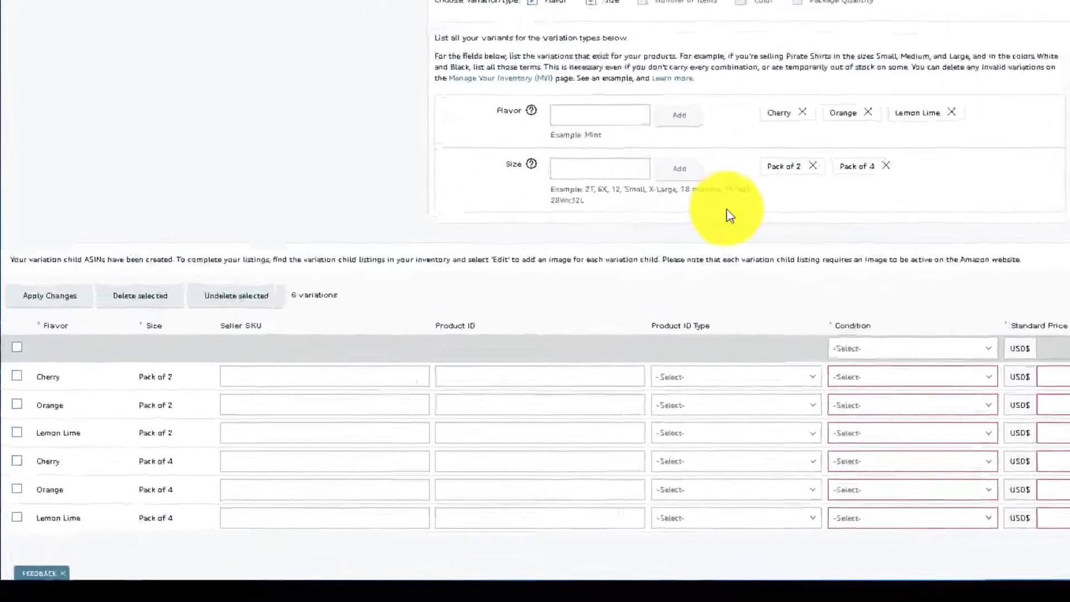
pyautogui.scroll(-1, 941, 89)
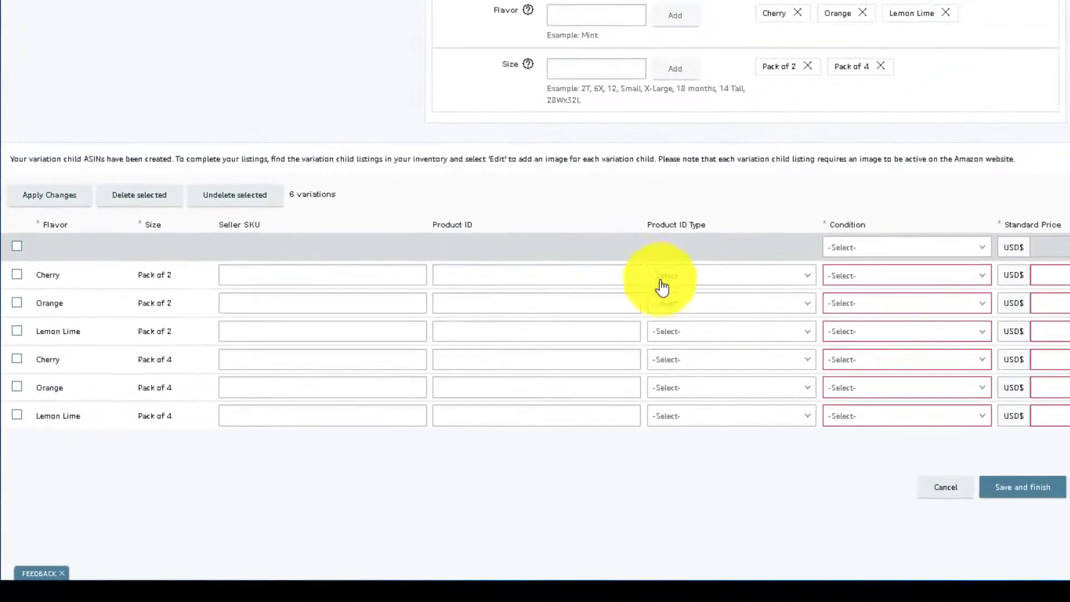
# Set the product ID type to UPC for all six flavor and size variations.
pyautogui.click(706, 287)
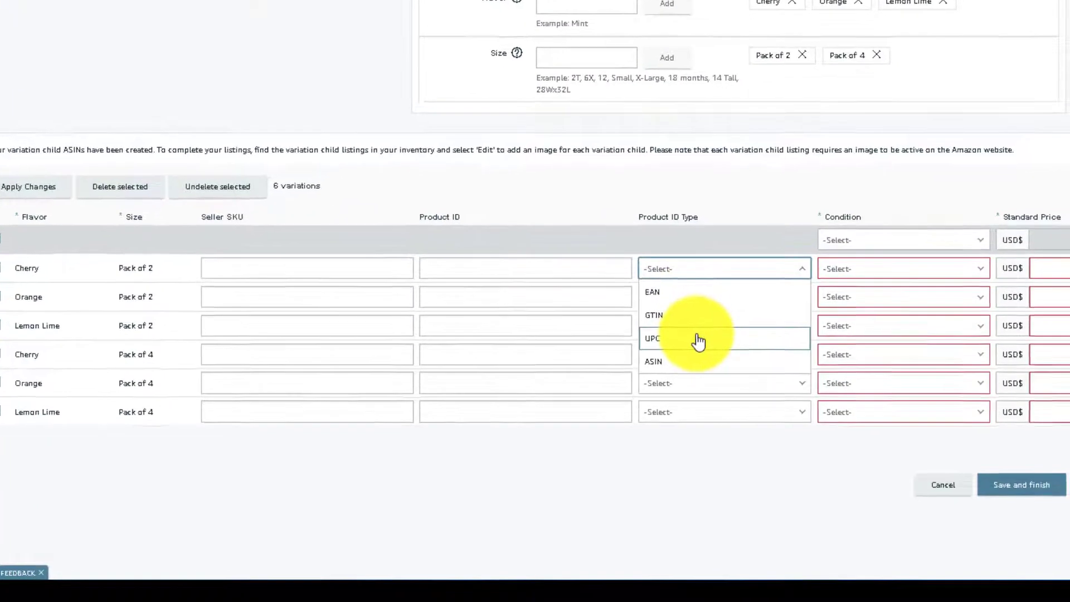
pyautogui.click(705, 344)
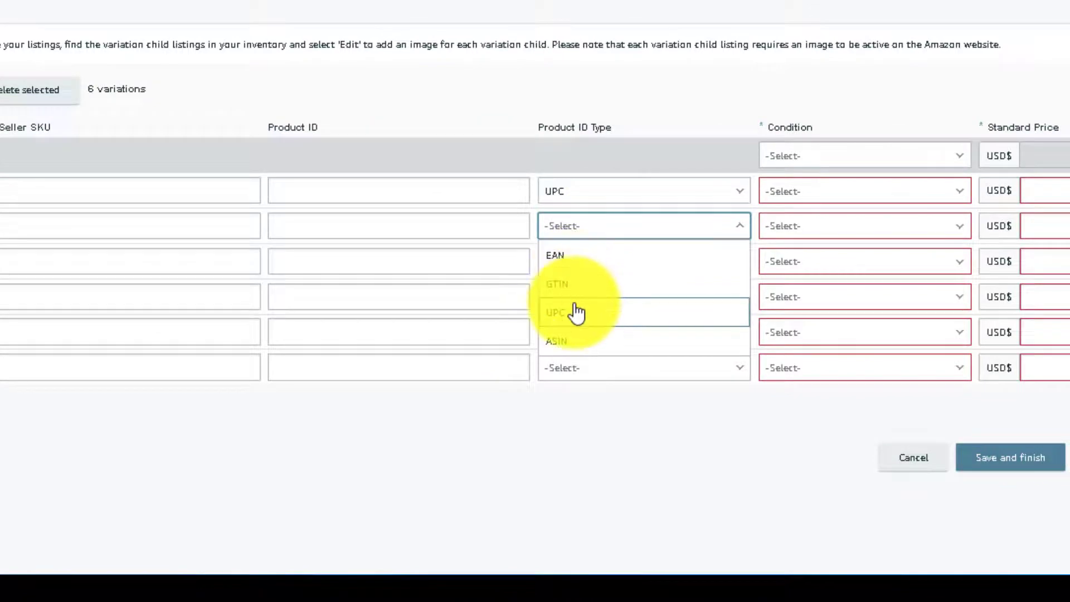
pyautogui.click(575, 312)
pyautogui.click(583, 267)
pyautogui.click(580, 351)
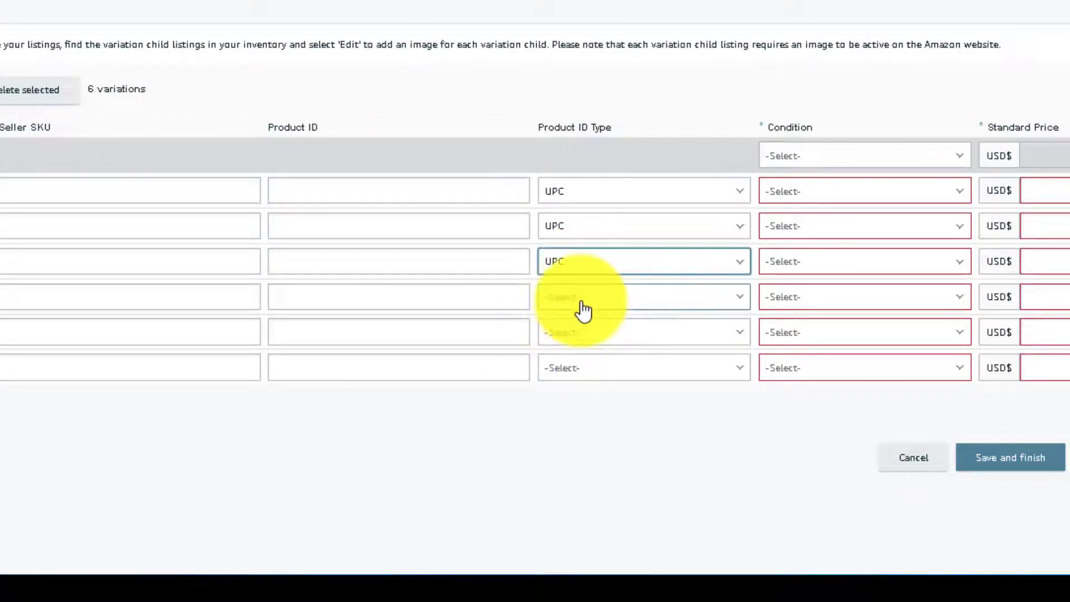
pyautogui.click(582, 307)
pyautogui.click(585, 262)
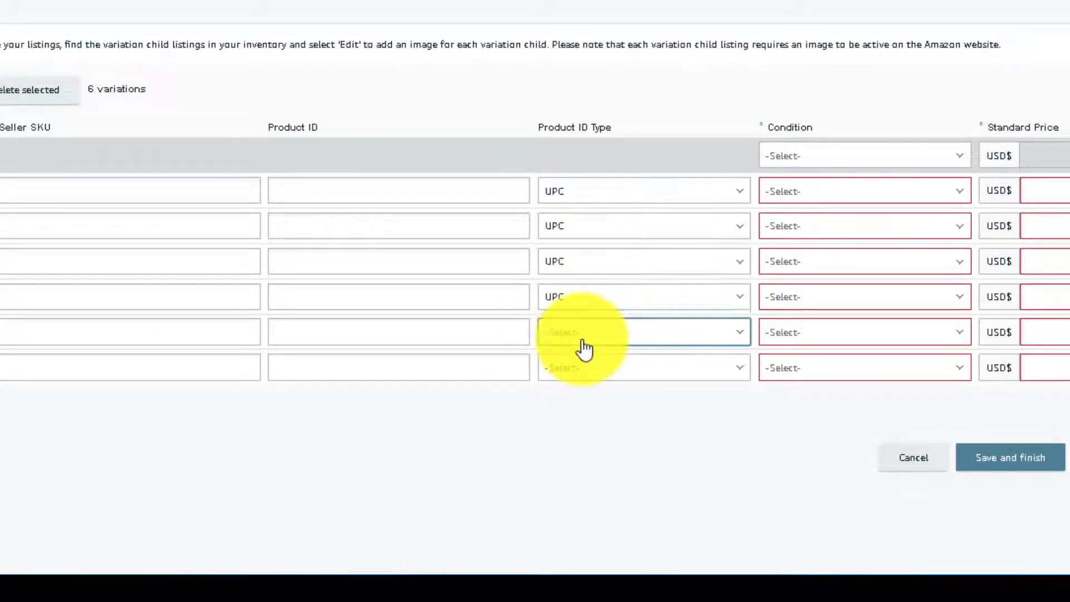
pyautogui.click(580, 340)
pyautogui.click(581, 279)
pyautogui.click(580, 374)
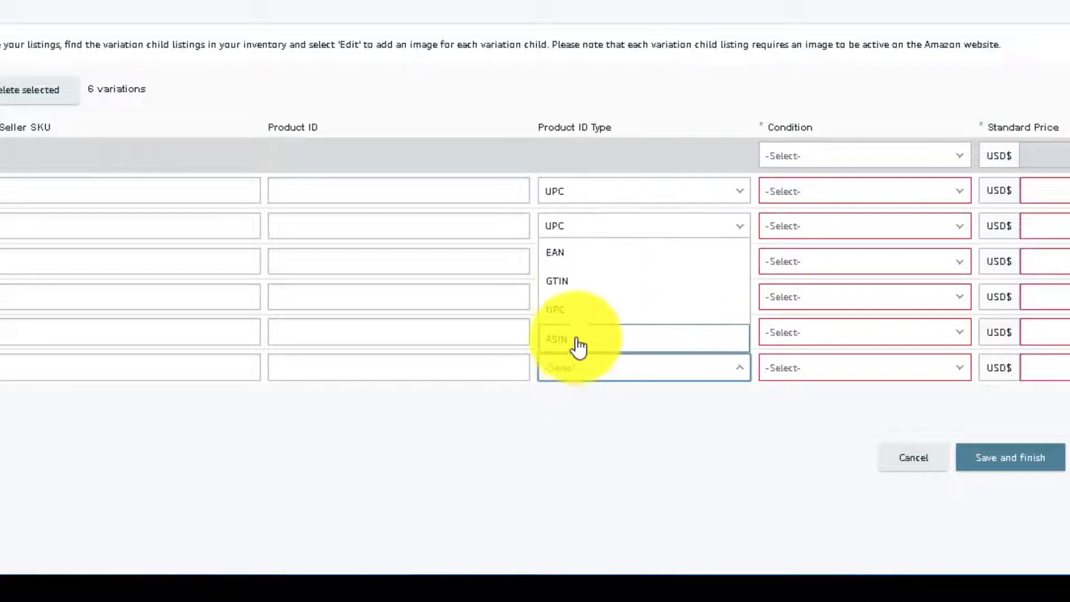
pyautogui.click(580, 315)
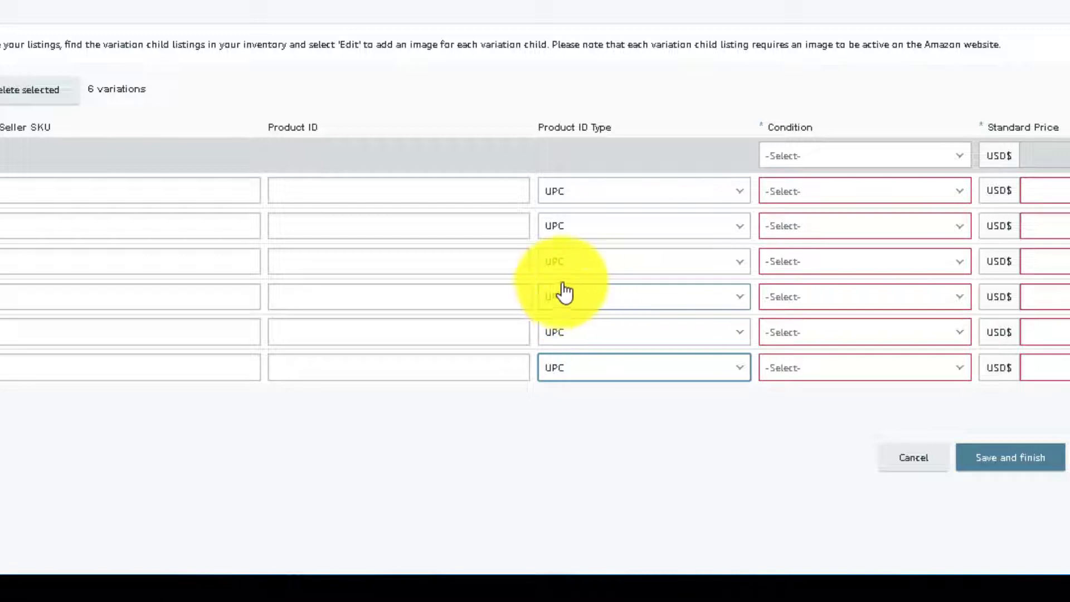
# Change the product ID type to GTIN for every variation except Cherry Pack of 2.
pyautogui.click(581, 233)
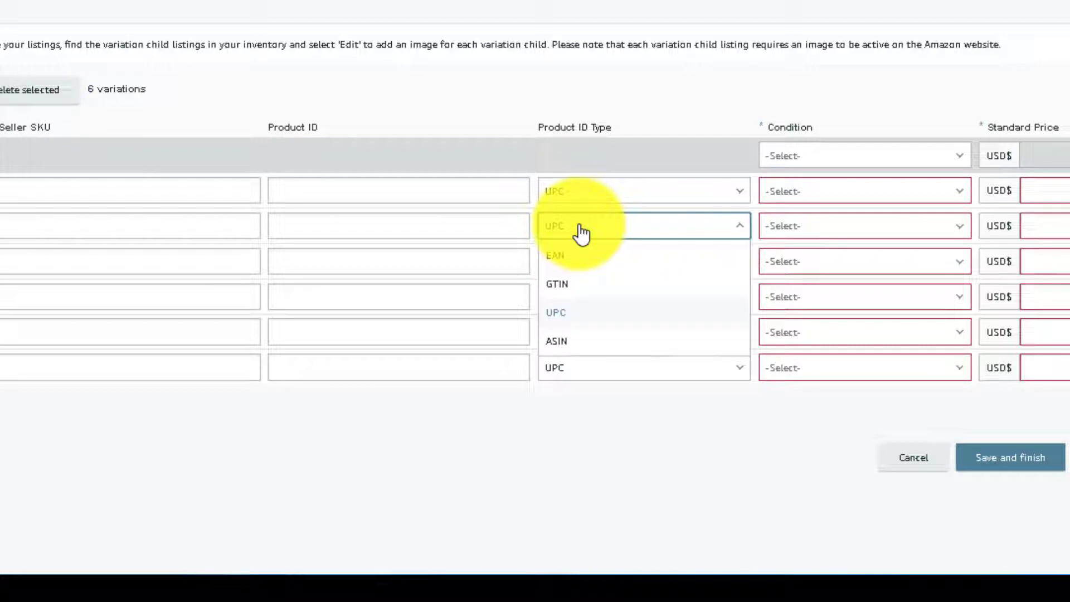
pyautogui.click(582, 284)
pyautogui.click(575, 271)
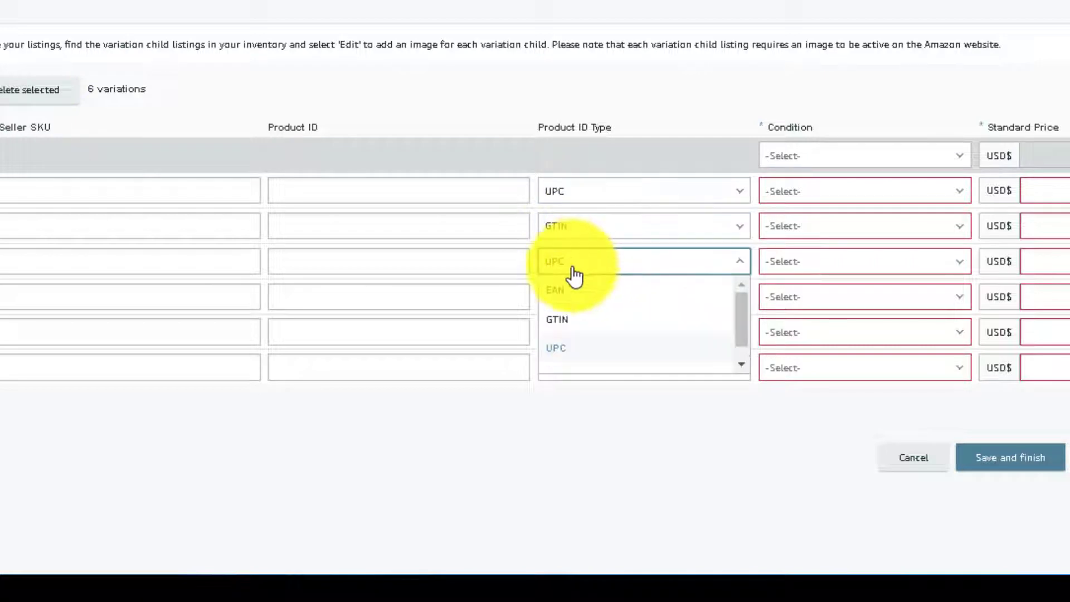
pyautogui.click(565, 319)
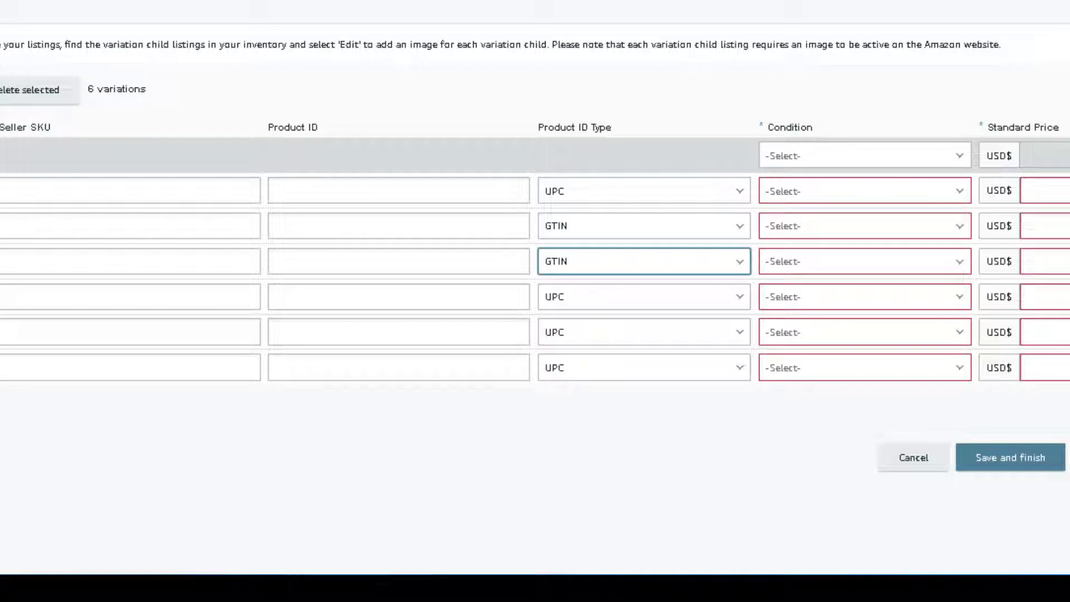
pyautogui.click(596, 301)
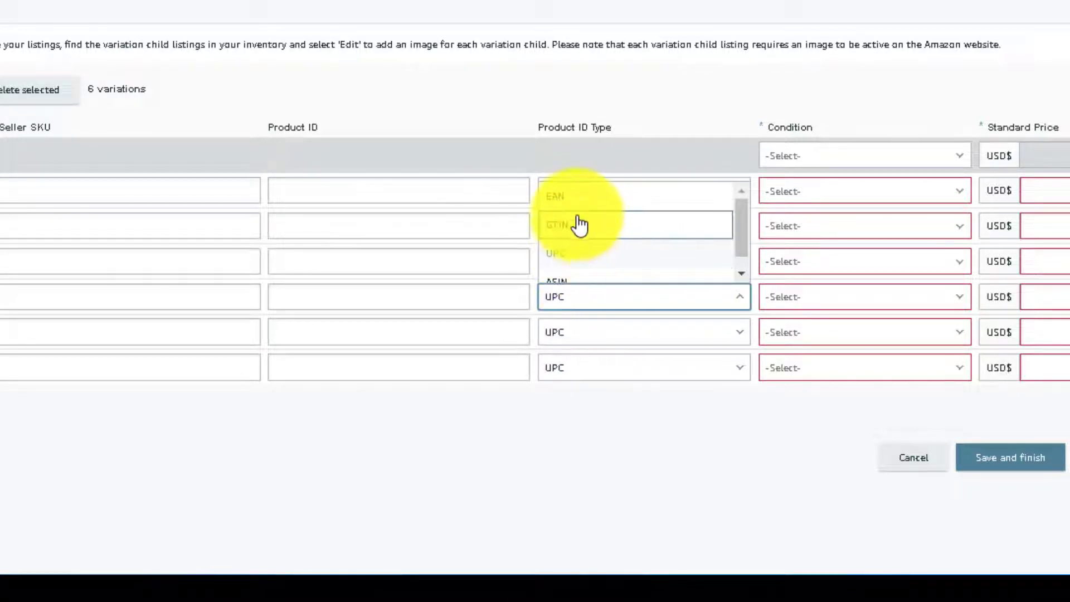
pyautogui.click(580, 224)
pyautogui.click(575, 335)
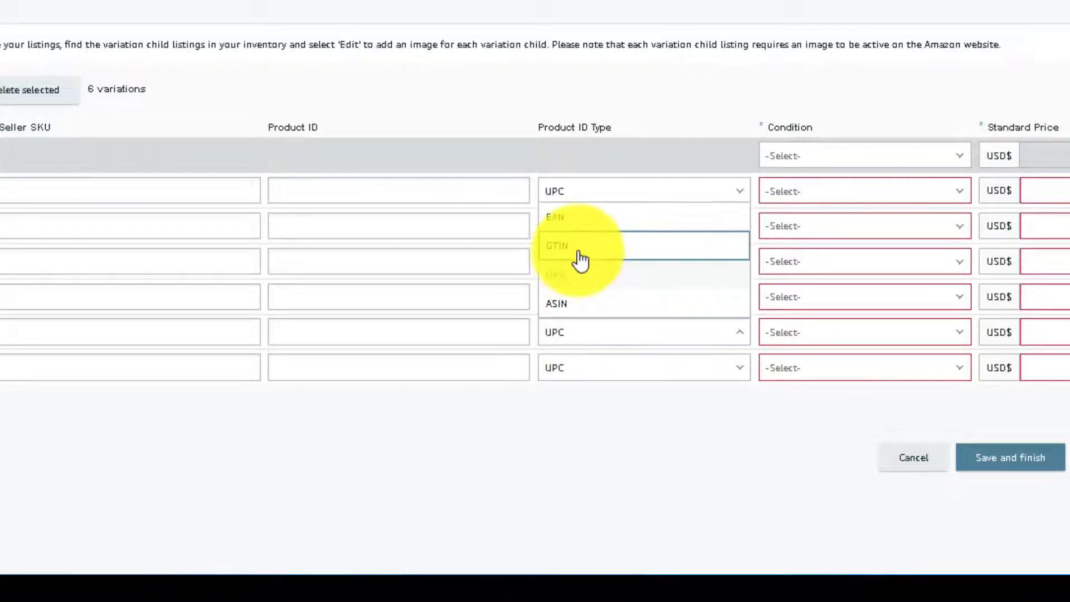
pyautogui.click(580, 246)
pyautogui.click(580, 367)
pyautogui.click(576, 282)
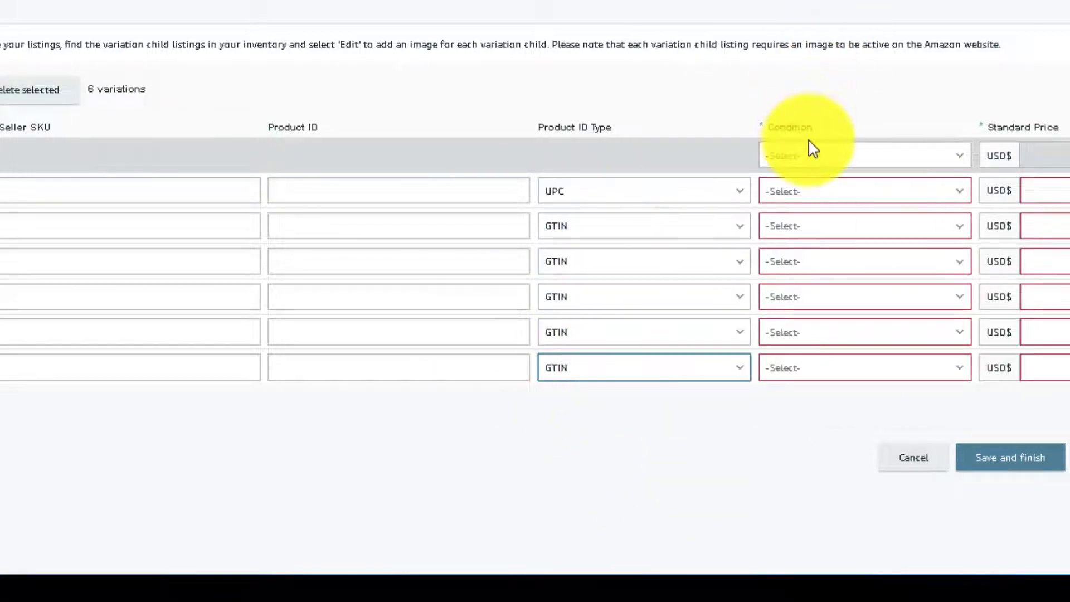
# Apply the condition New to all six variations at once.
pyautogui.click(811, 157)
pyautogui.click(792, 177)
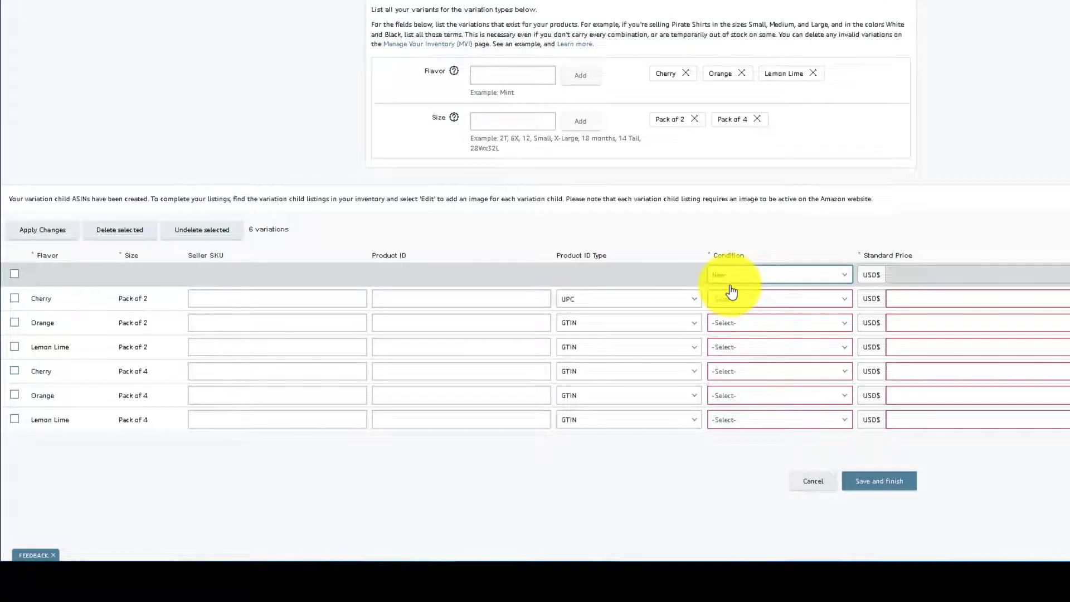
pyautogui.click(950, 276)
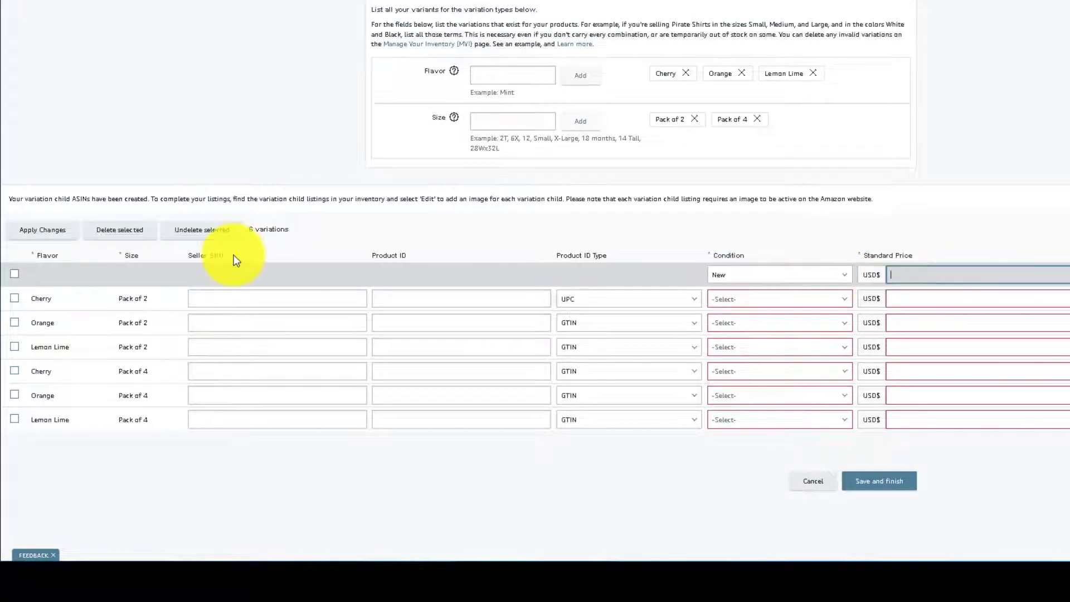
pyautogui.click(15, 274)
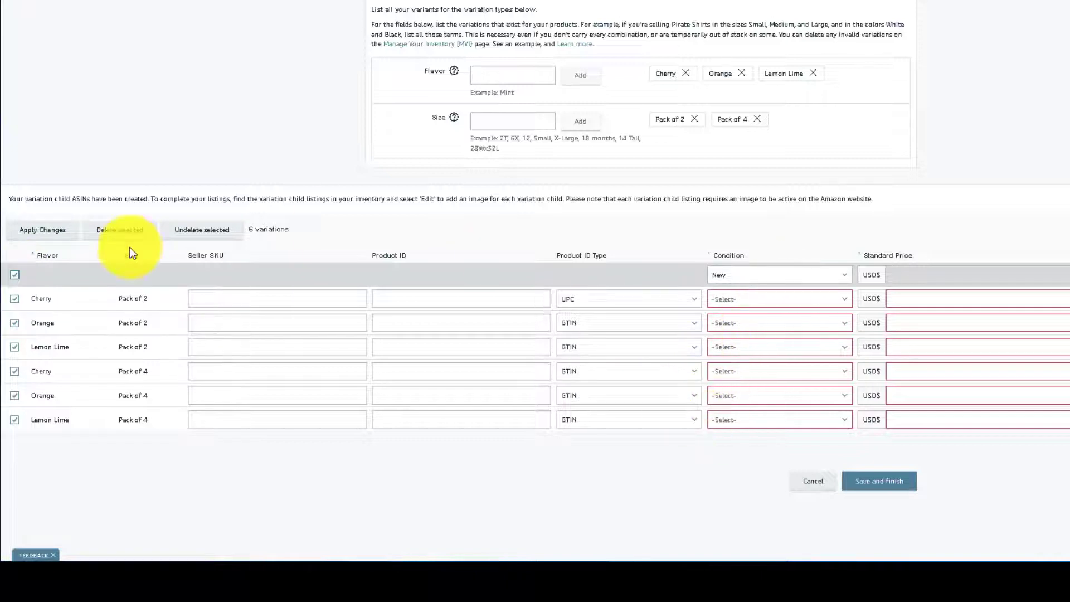
pyautogui.click(34, 230)
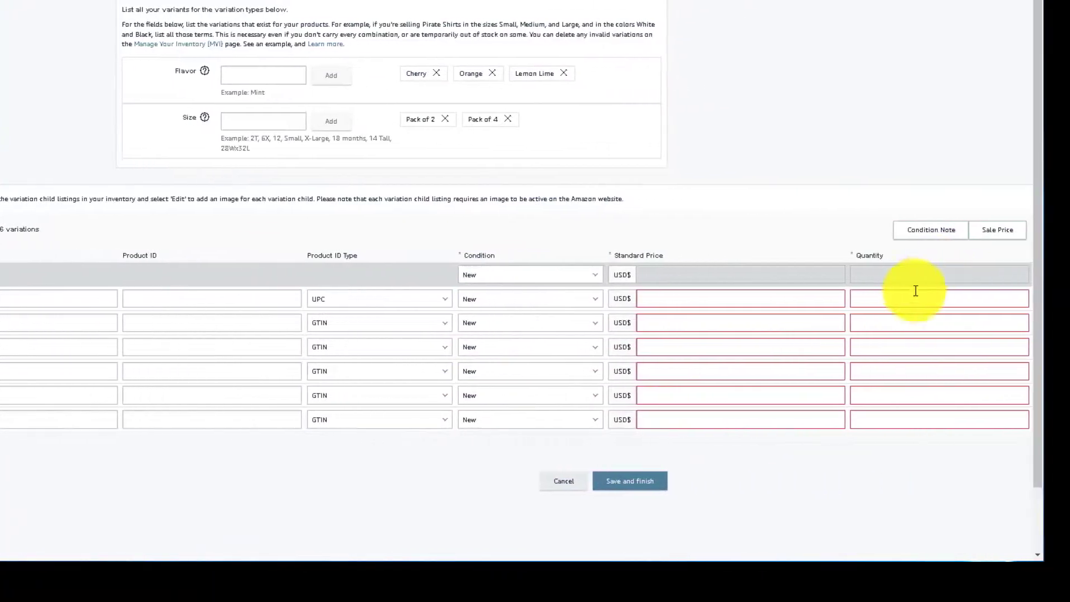
# Apply a quantity of 0 to all six variations in bulk.
pyautogui.click(915, 299)
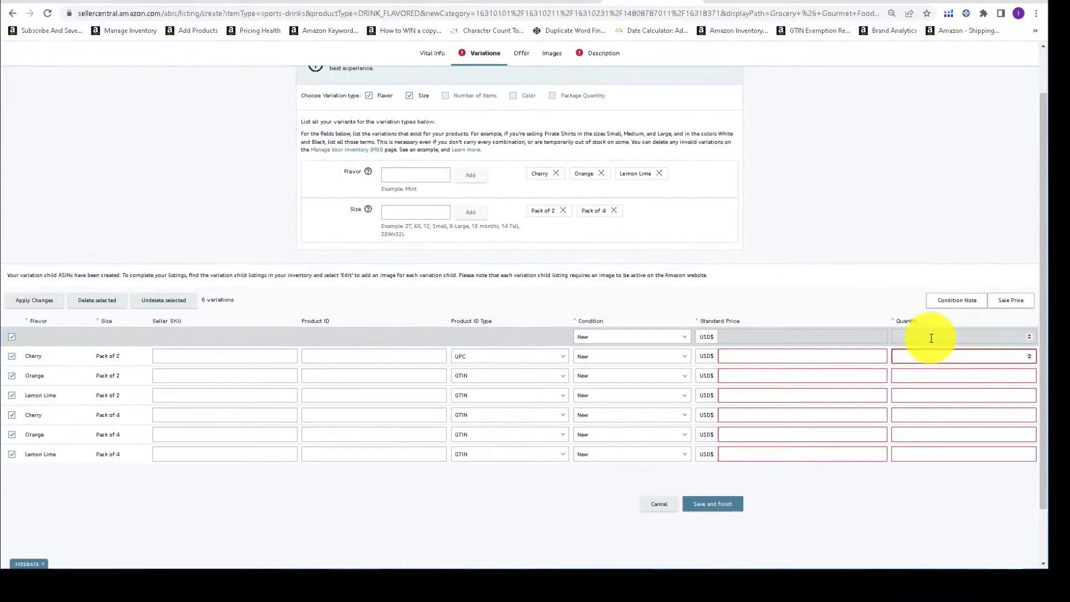
pyautogui.click(931, 337)
pyautogui.write('0')
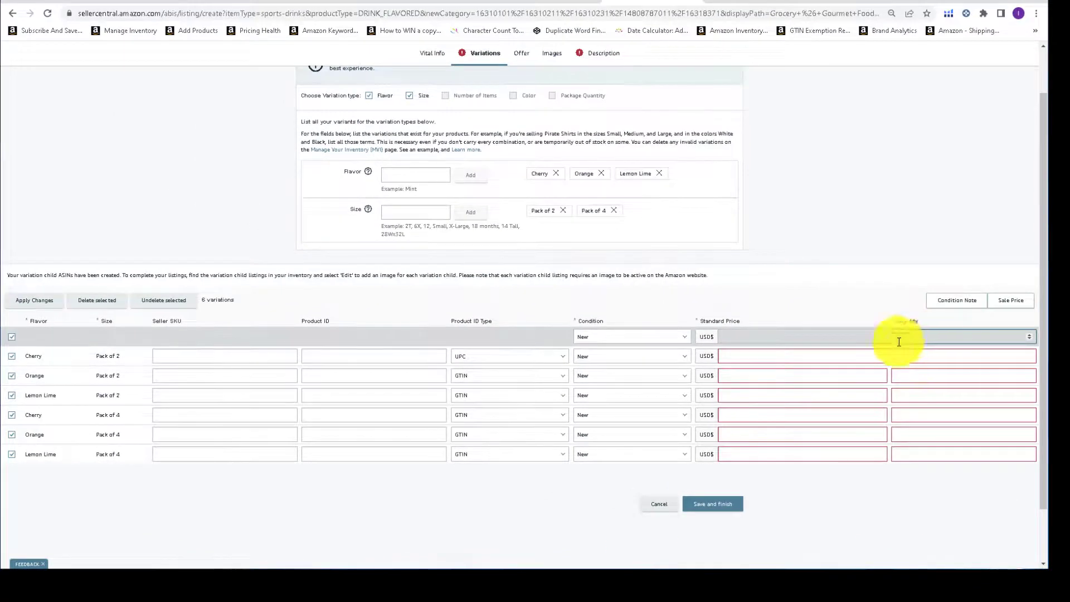
pyautogui.click(25, 310)
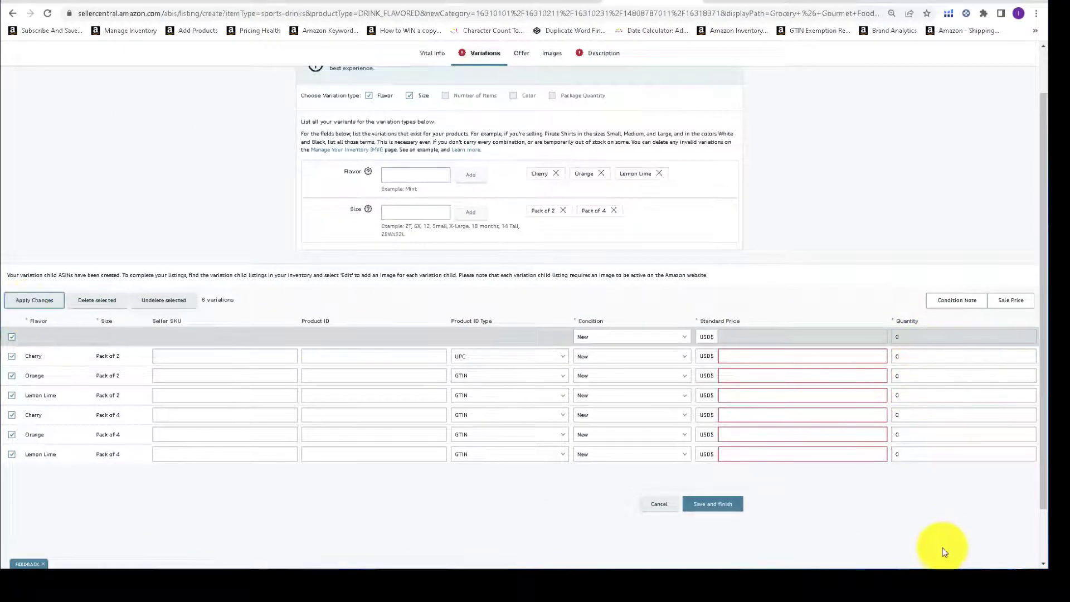
# Limit the selection to the three Pack of 2 variations and apply a standard price of 12.99 USD to them.
pyautogui.click(727, 338)
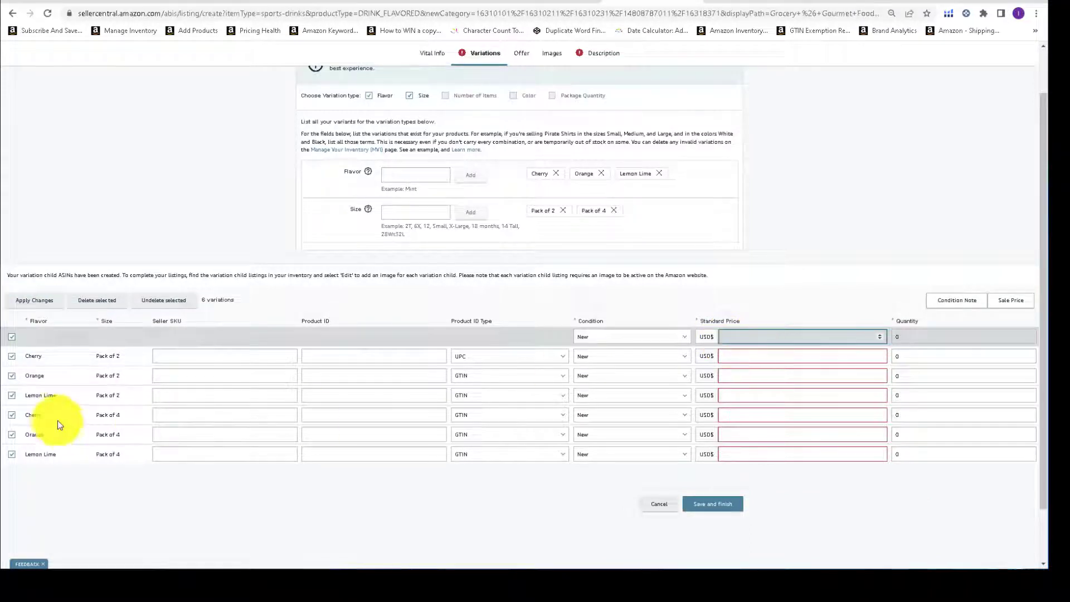
pyautogui.click(12, 415)
pyautogui.click(12, 434)
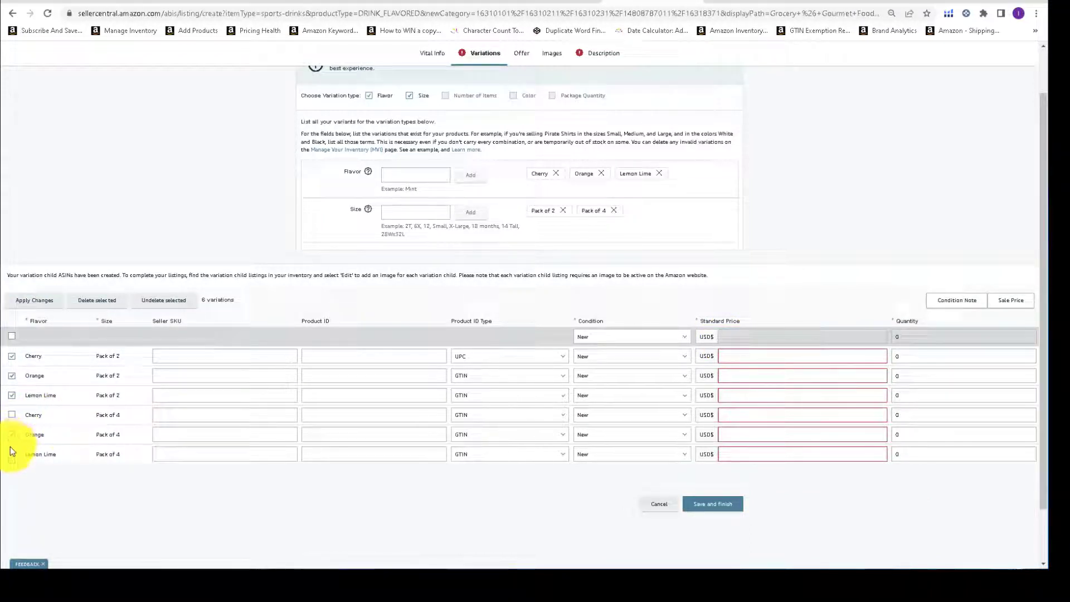
pyautogui.click(12, 454)
pyautogui.click(759, 355)
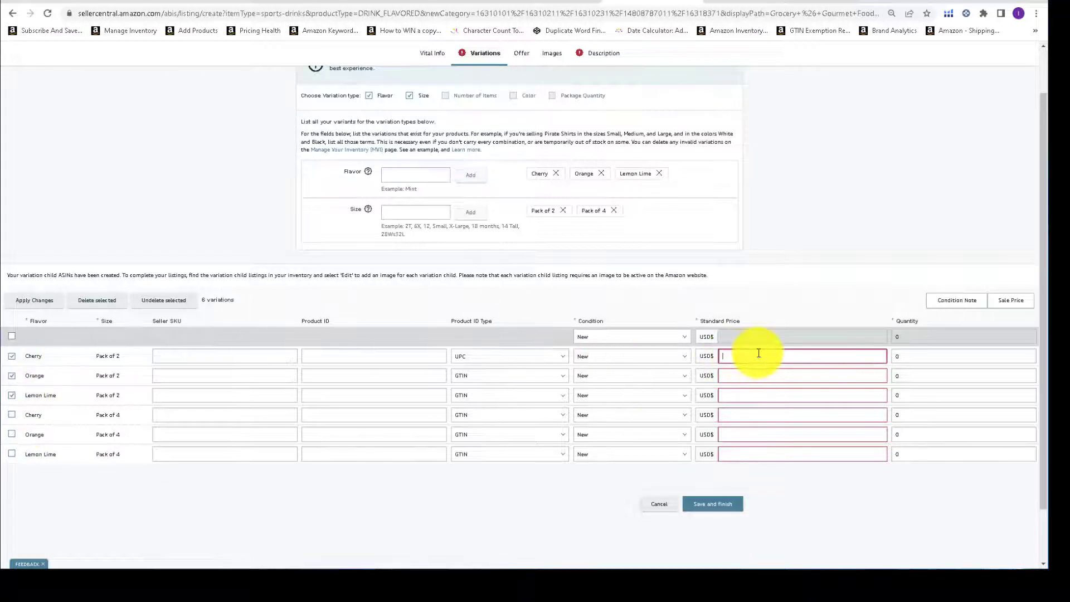
pyautogui.click(761, 334)
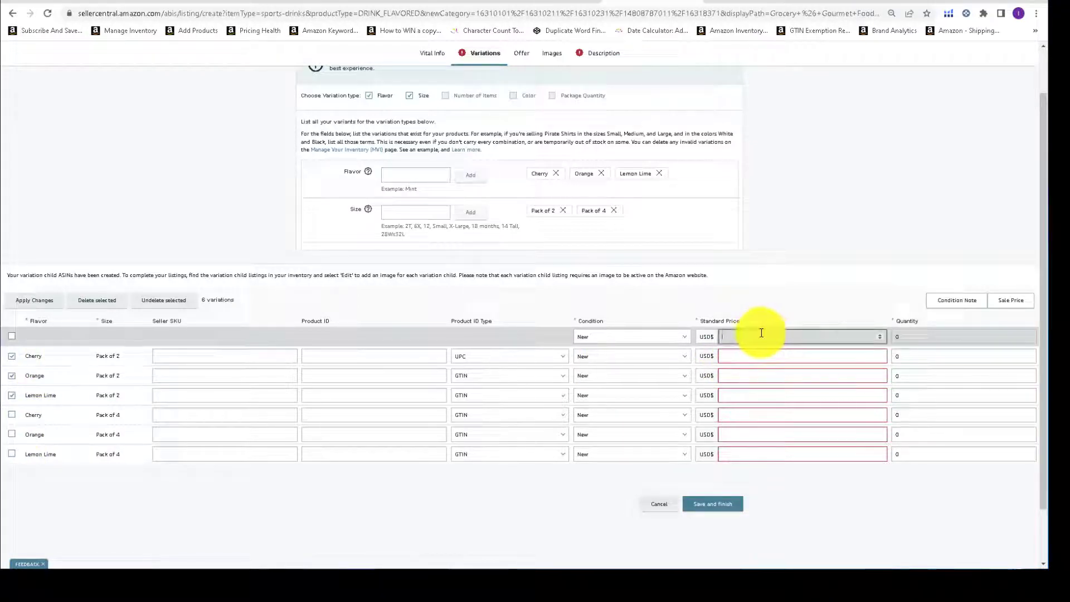
pyautogui.write('12.9')
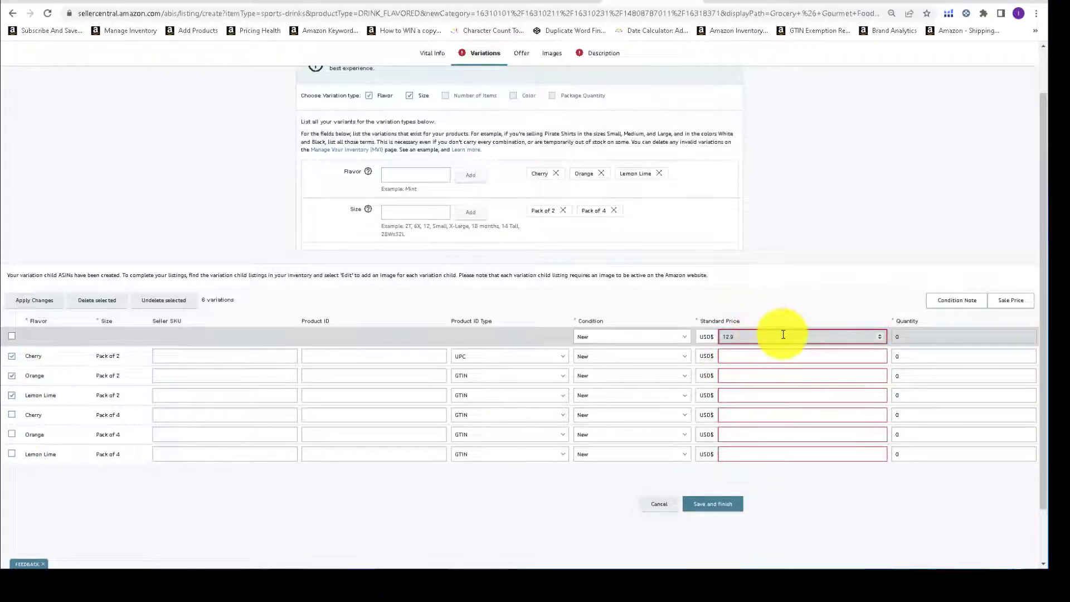
pyautogui.write('9')
pyautogui.click(25, 302)
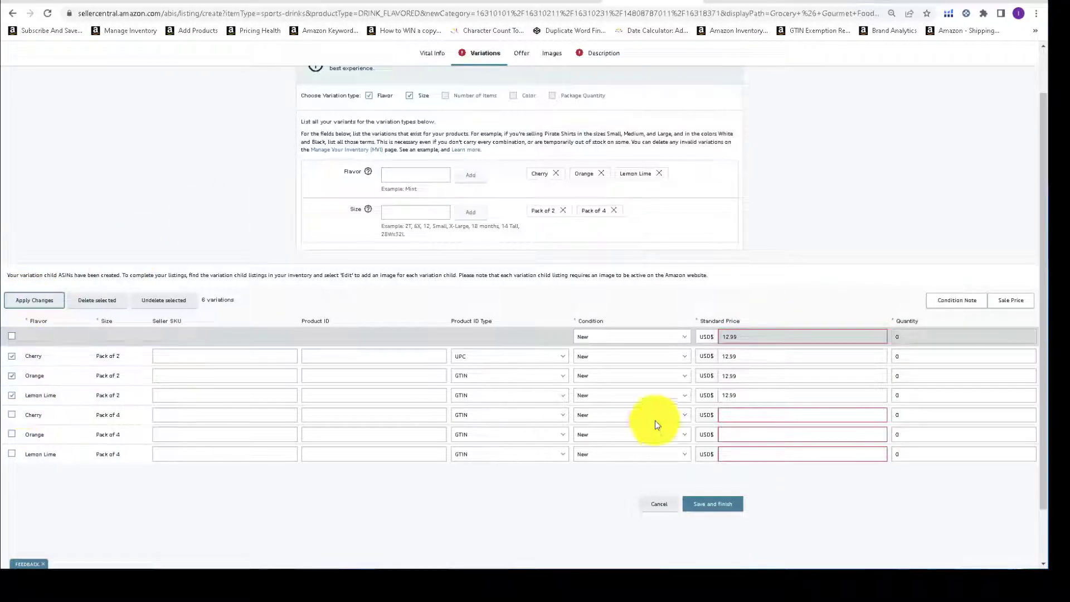
# Select only the three Pack of 4 variations and apply a standard price of 19.99 USD to them.
pyautogui.click(12, 336)
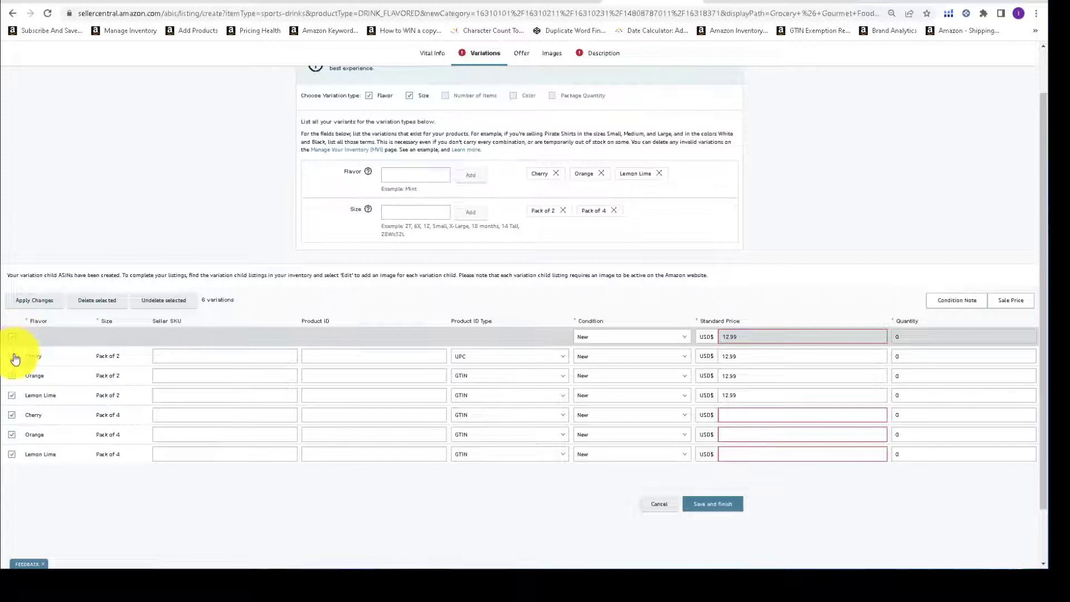
pyautogui.click(12, 357)
pyautogui.click(12, 376)
pyautogui.click(13, 396)
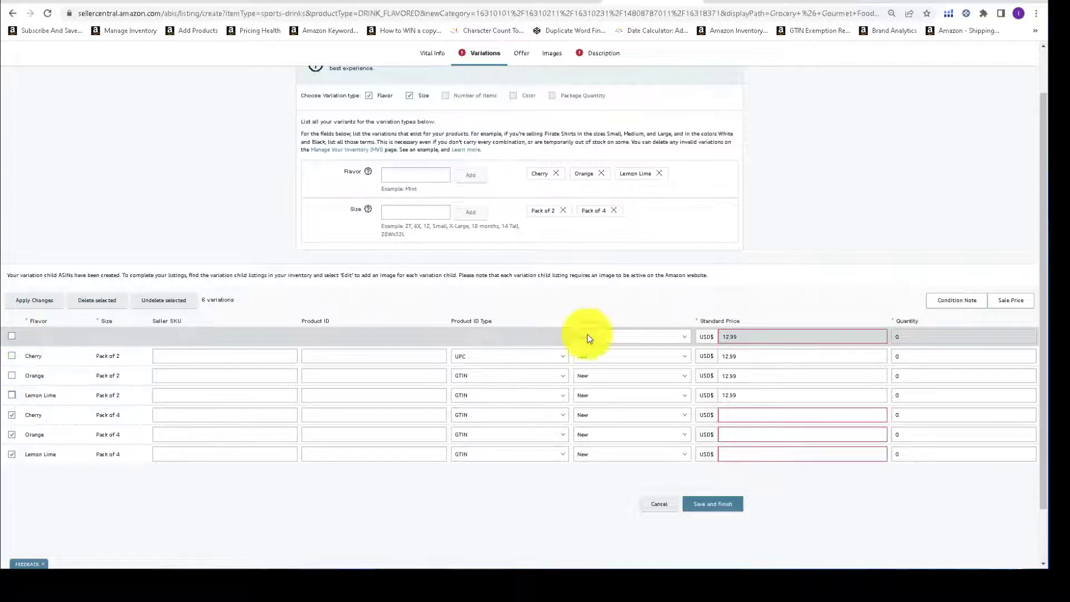
pyautogui.press('BackSpace')
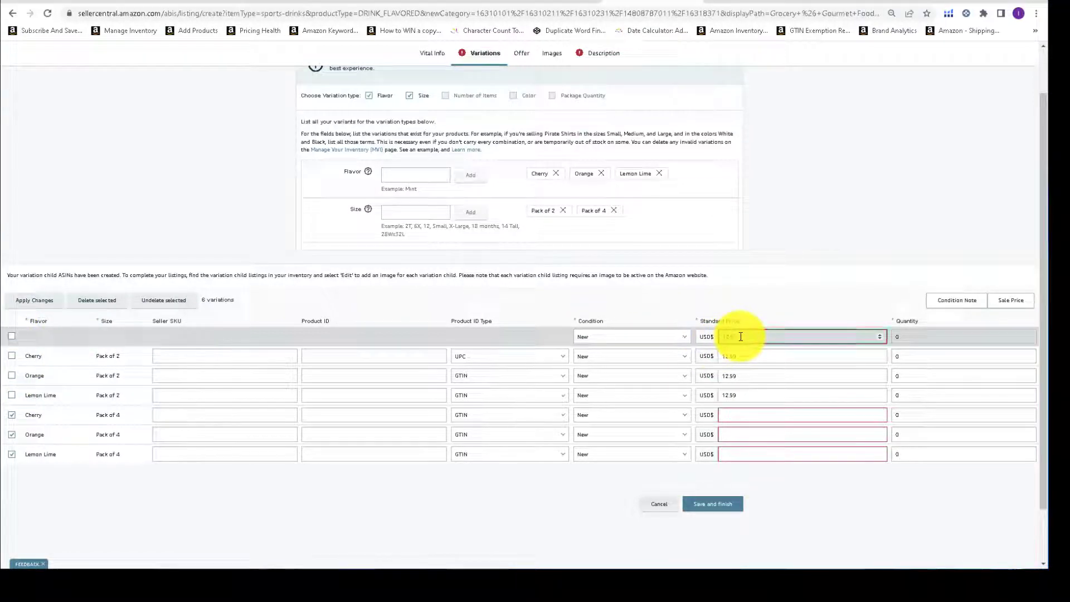
pyautogui.press('BackSpace')
pyautogui.press('BackSpace')
pyautogui.press('BackSpace')
pyautogui.press('BackSpace')
pyautogui.write('19.99')
pyautogui.click(45, 307)
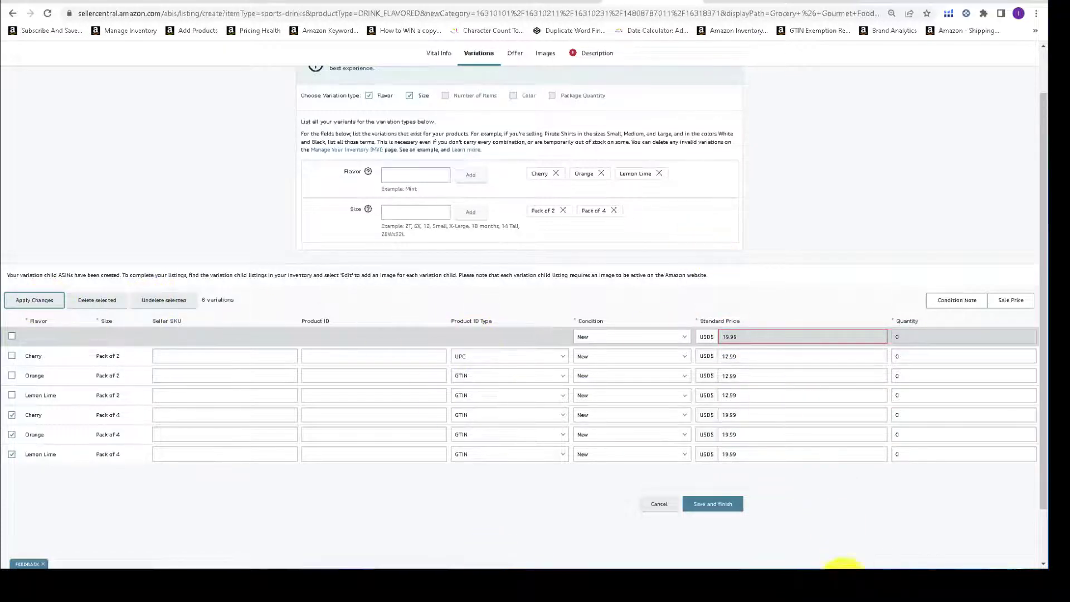
# Go through the listing's offer section and open its description section.
pyautogui.scroll(5, 851, 467)
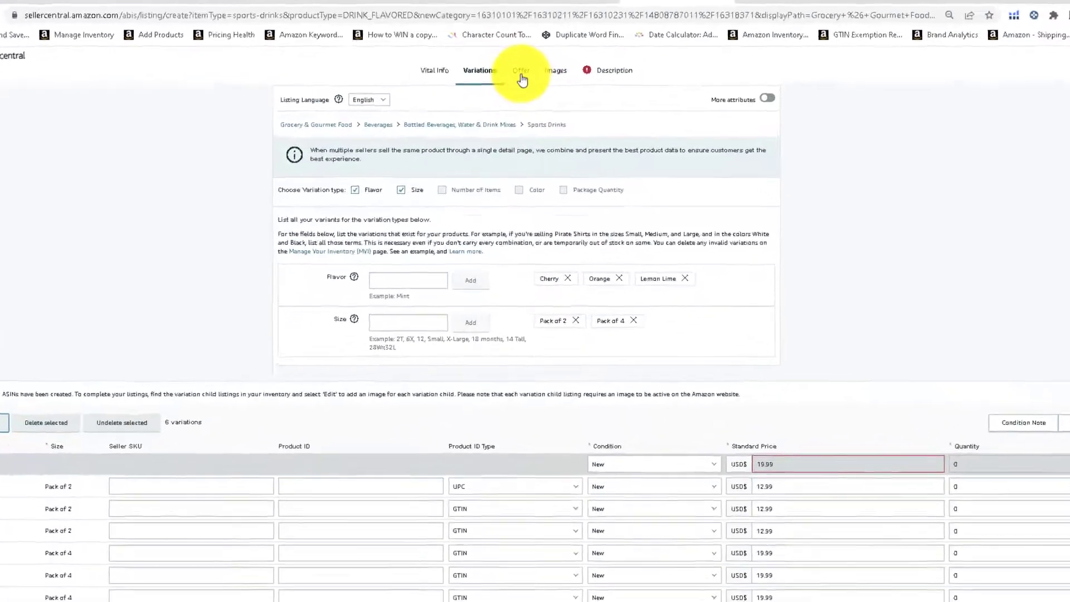
pyautogui.click(523, 80)
pyautogui.click(611, 71)
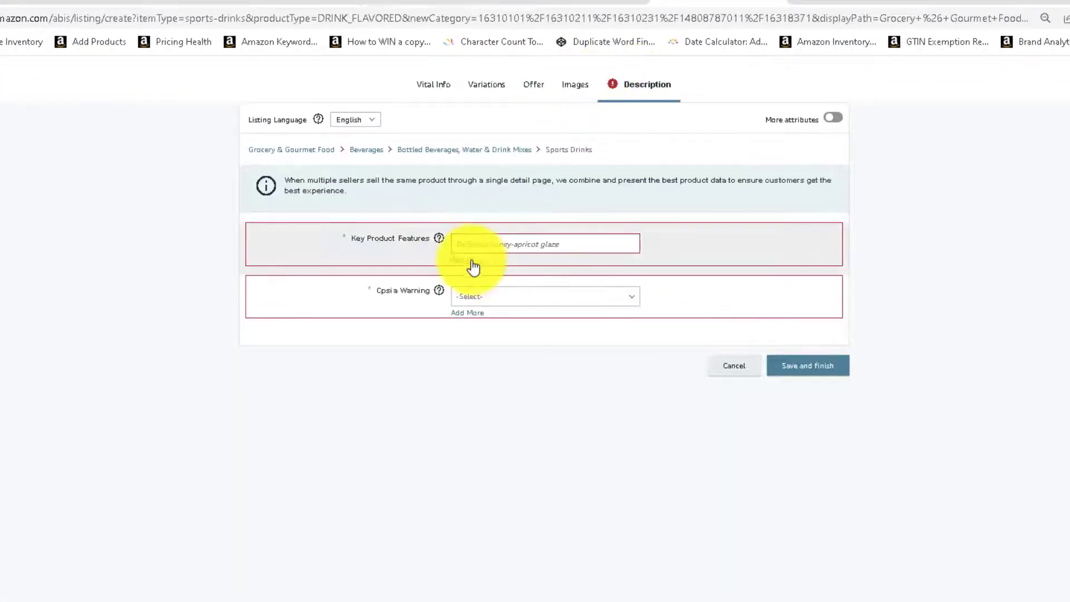
# Add three extra entry lines for key product features and remove the last two of them.
pyautogui.click(480, 244)
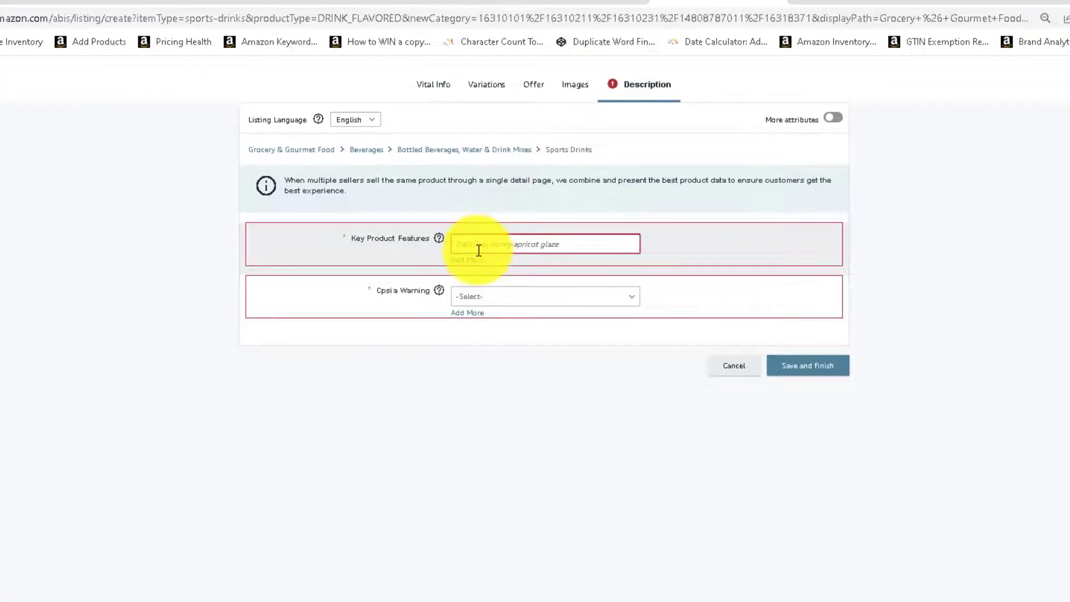
pyautogui.click(474, 259)
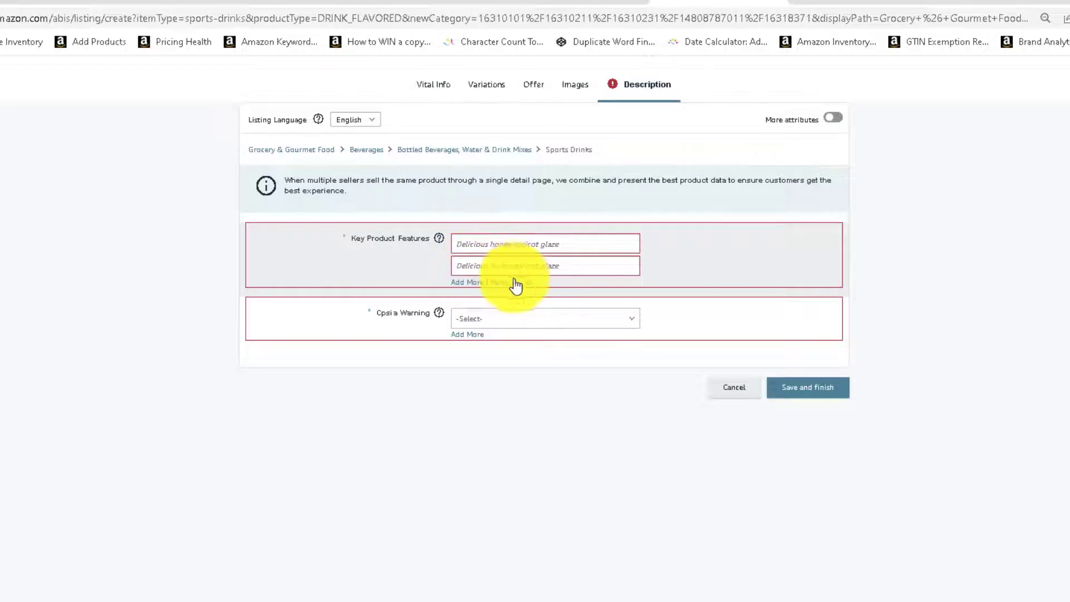
pyautogui.click(474, 282)
pyautogui.click(475, 304)
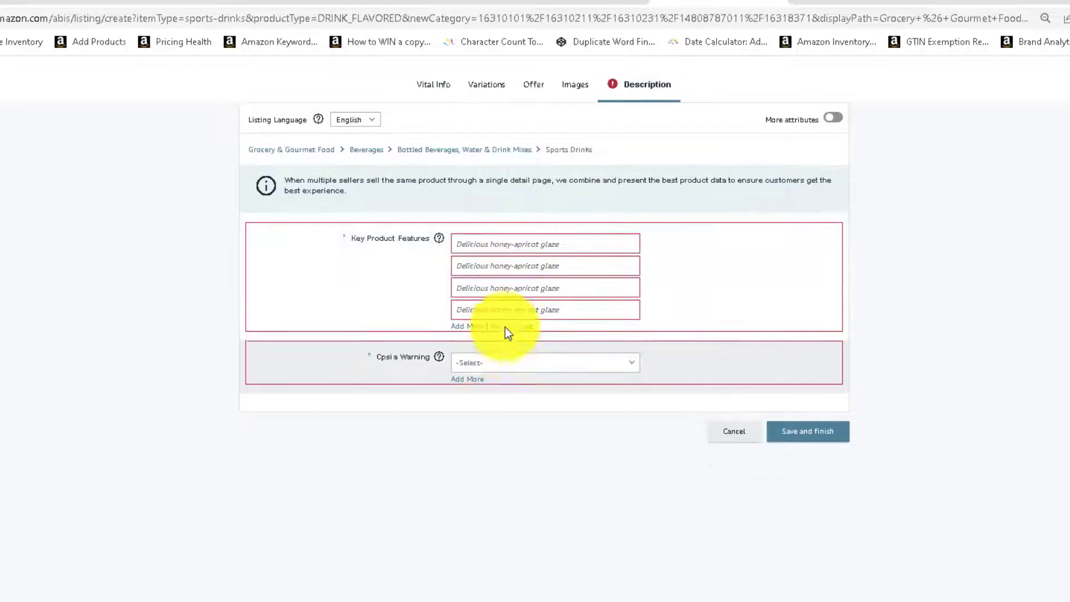
pyautogui.click(506, 327)
pyautogui.click(508, 305)
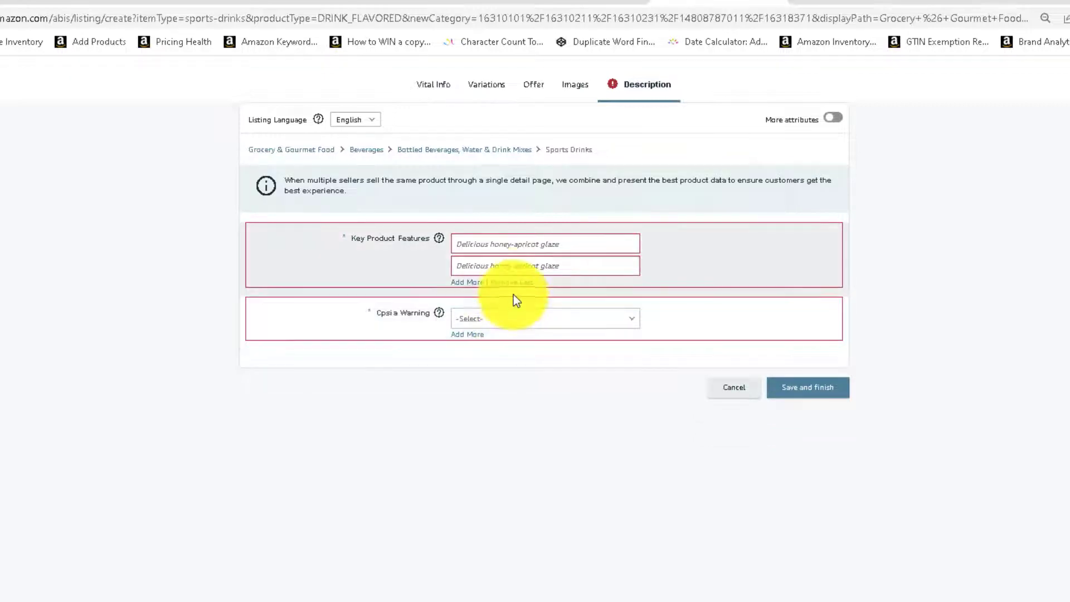
# Remove the extra key product feature line and enter "Quench Thirst Quick" as the remaining feature.
pyautogui.click(511, 282)
pyautogui.click(502, 250)
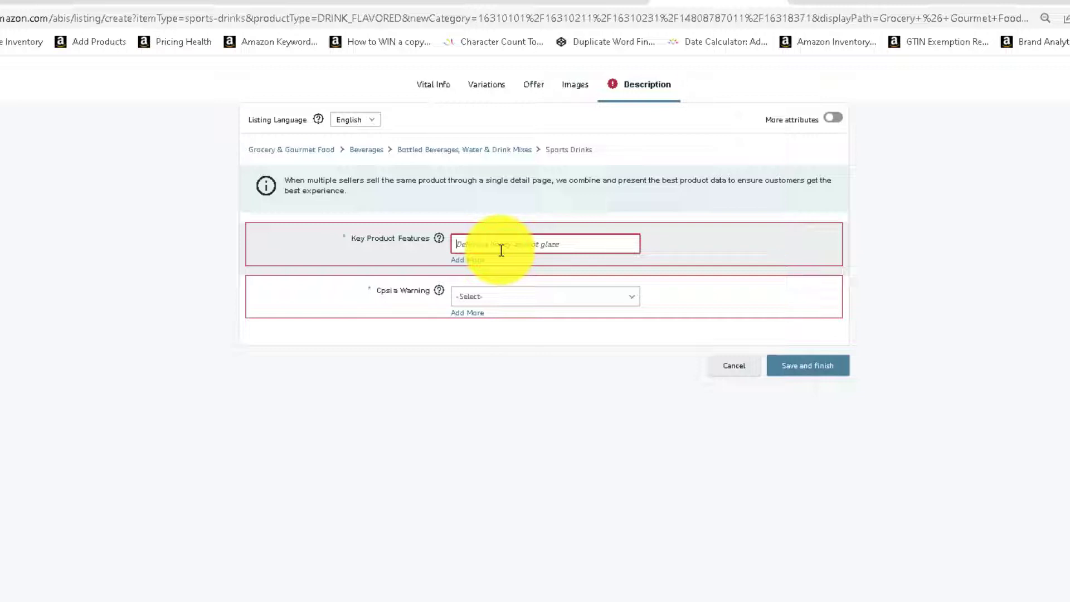
pyautogui.write('Quenched Thirst')
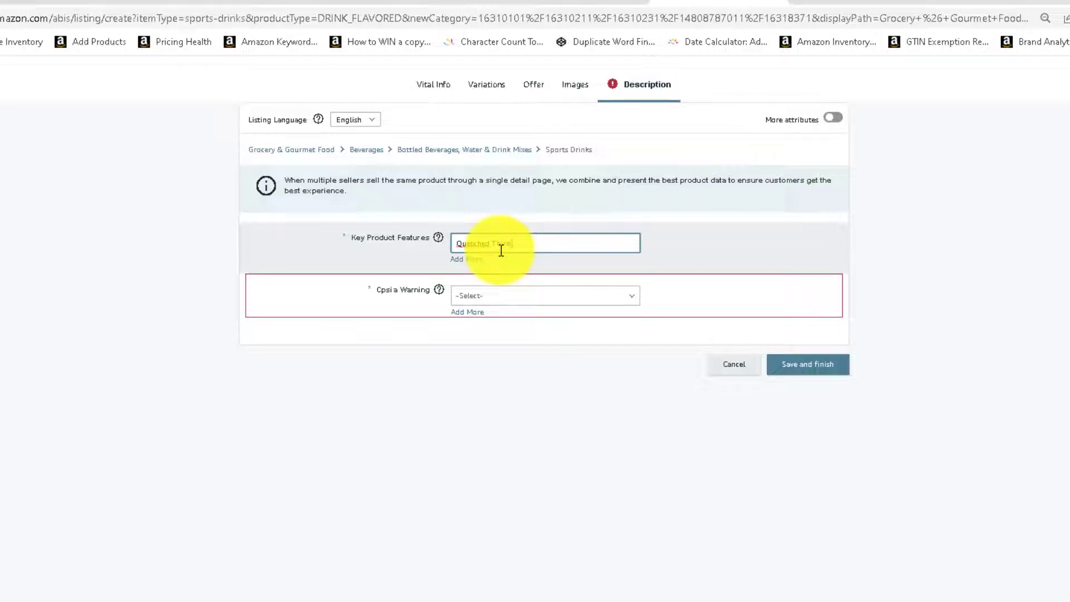
pyautogui.rightClick(468, 237)
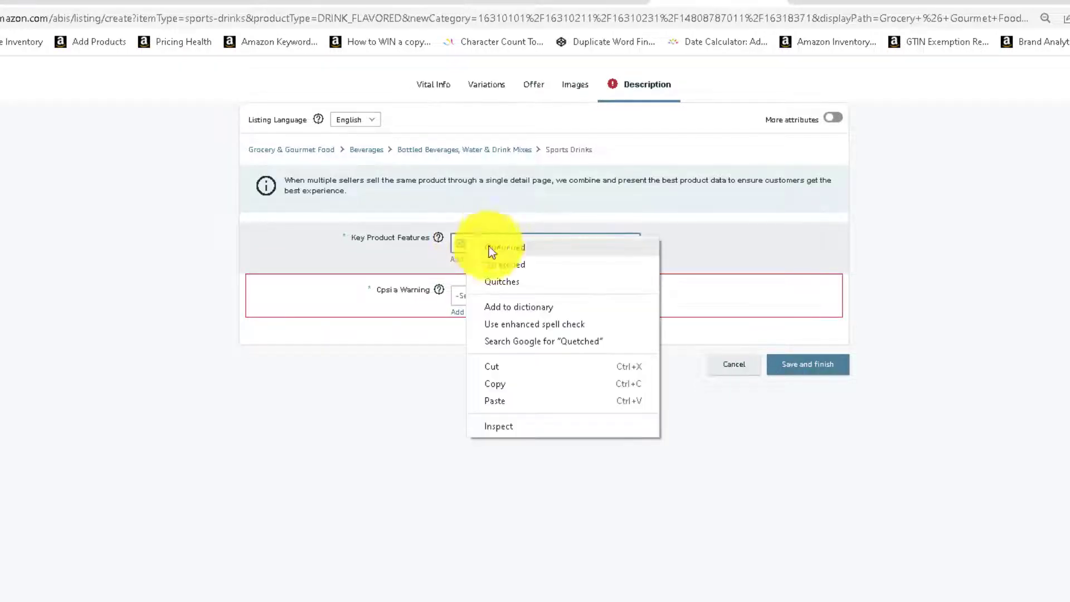
pyautogui.click(489, 247)
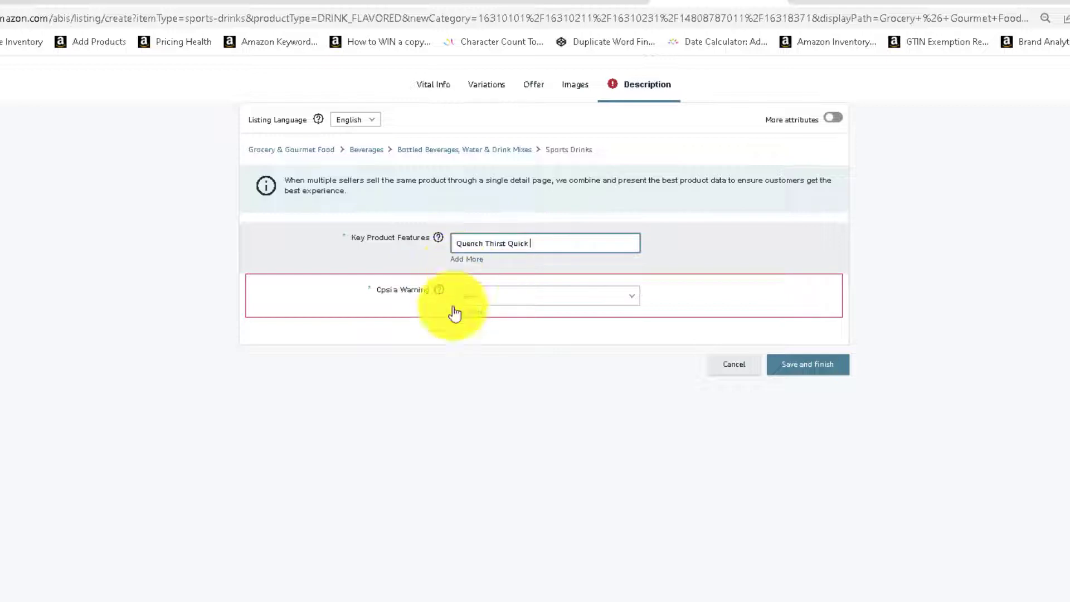
# Set the Cpsia Warning to NoWarningApplicable and submit the listing.
pyautogui.click(489, 304)
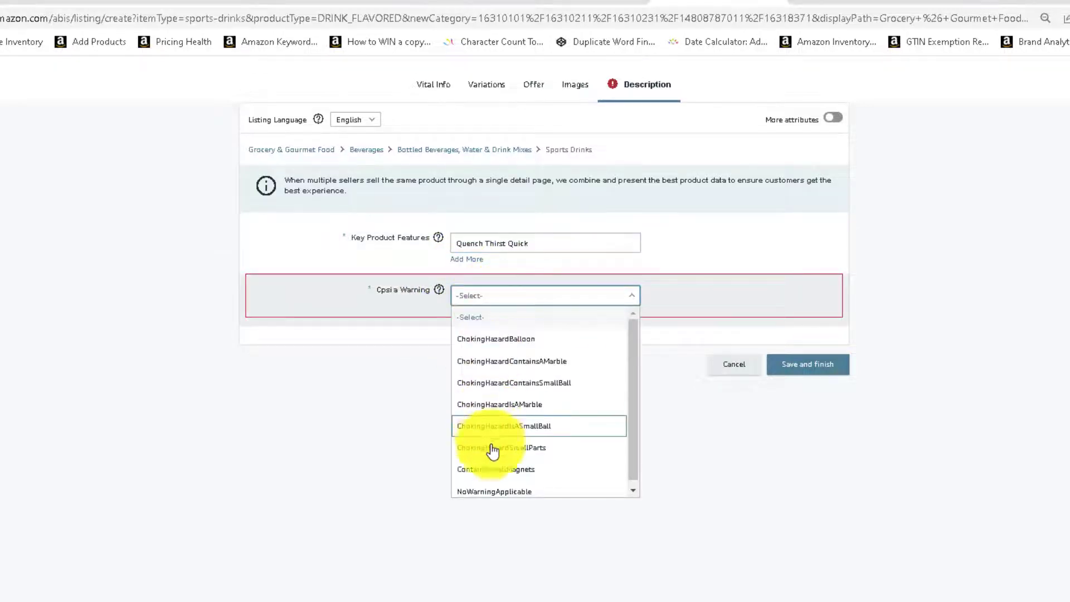
pyautogui.click(498, 492)
pyautogui.click(808, 364)
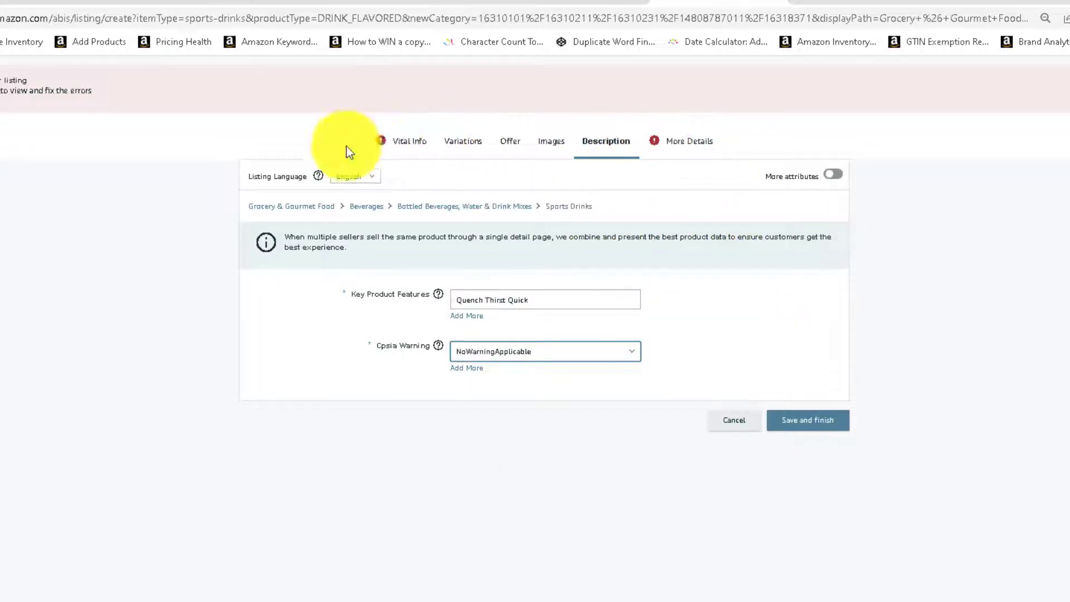
# Check the listing's vital information for the flagged field and open the section with additional details.
pyautogui.click(402, 146)
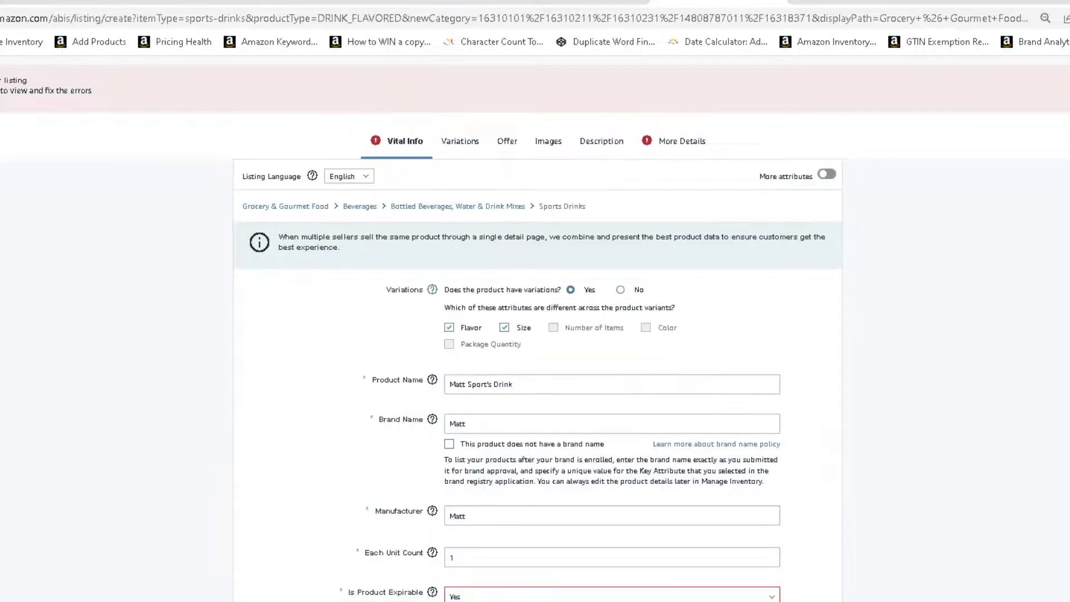
pyautogui.scroll(-6, 549, 586)
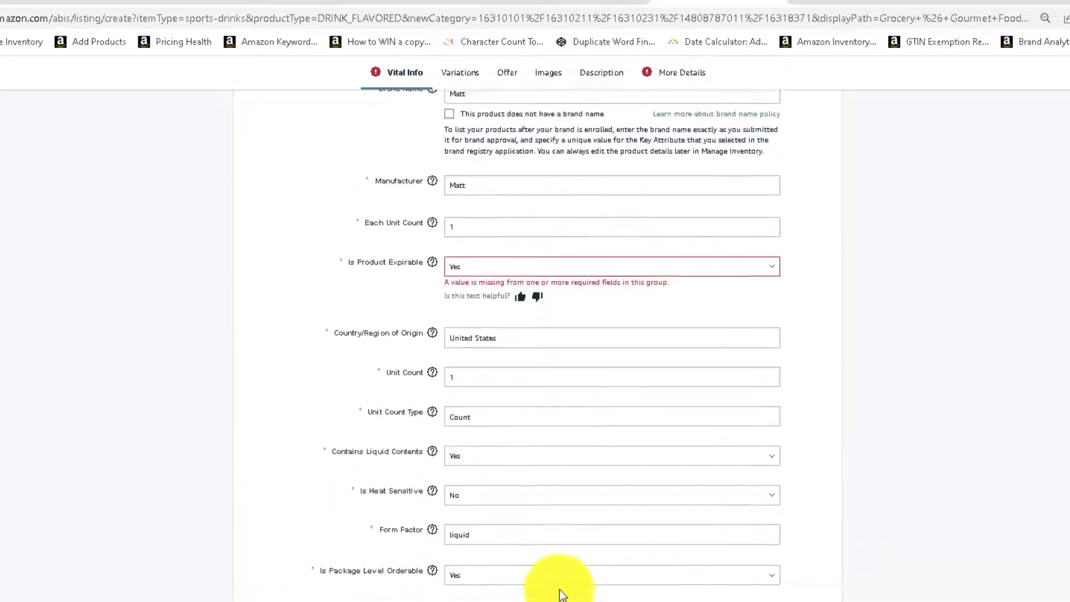
pyautogui.scroll(6, 561, 592)
pyautogui.click(669, 146)
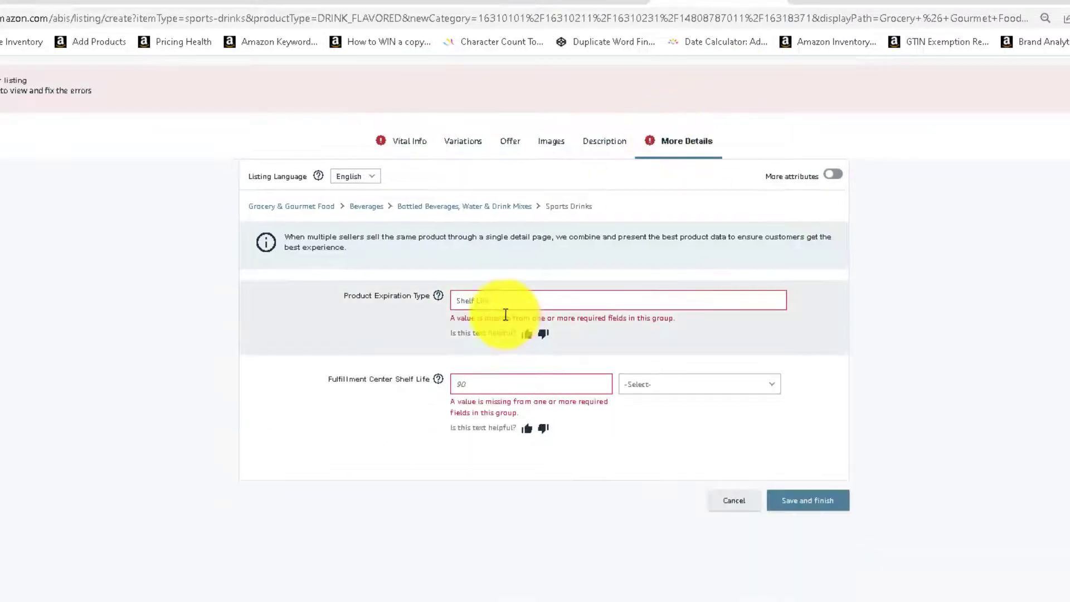
# Set the product expiration type to Expiration On Package and the fulfillment center shelf life to 365 days, and resubmit the listing.
pyautogui.click(491, 301)
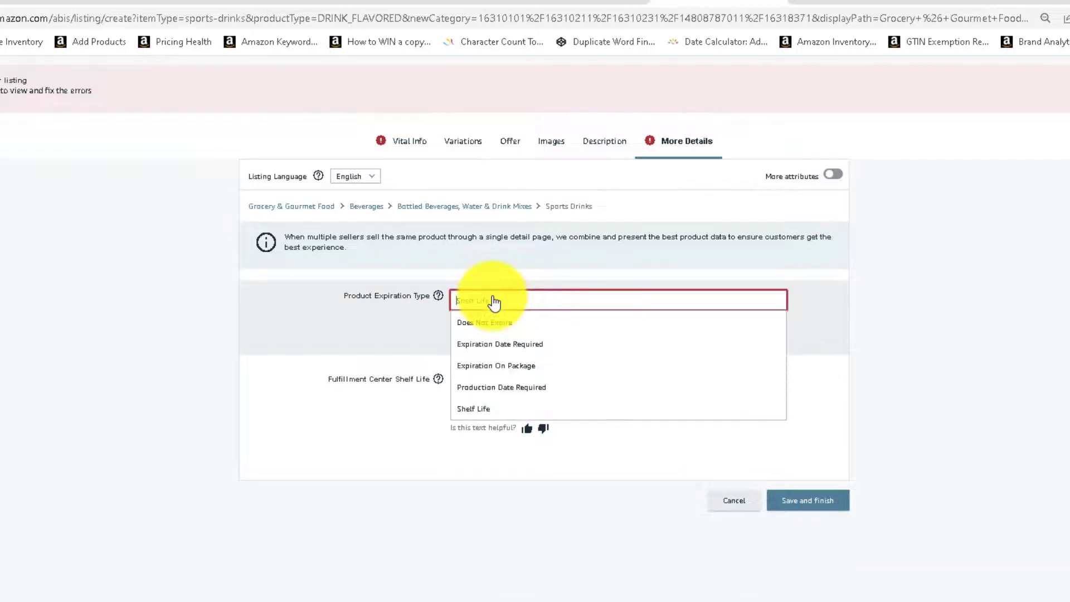
pyautogui.click(531, 373)
pyautogui.click(504, 384)
pyautogui.click(693, 384)
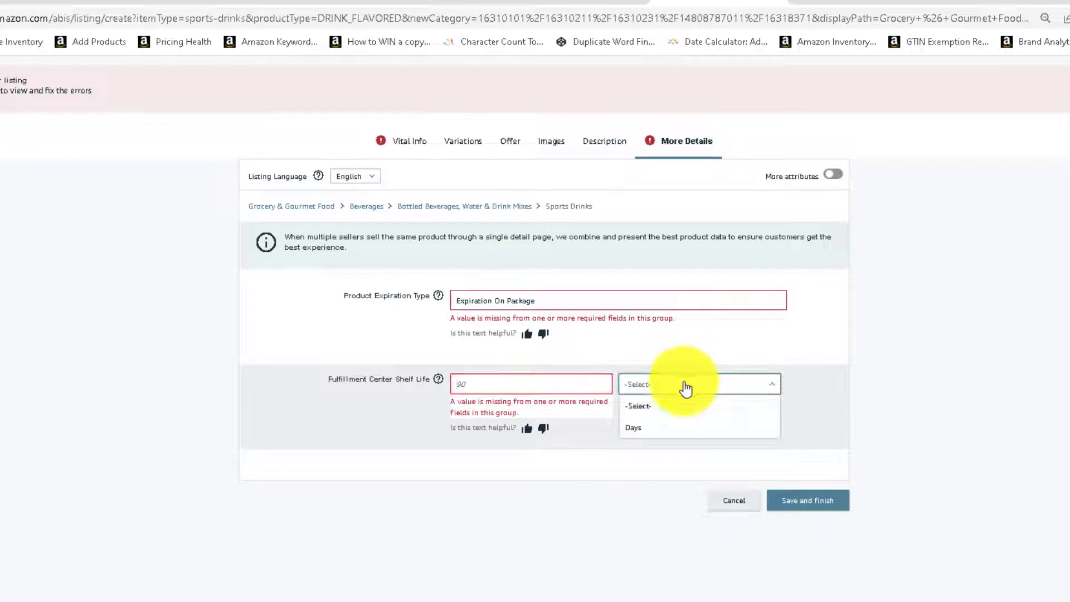
pyautogui.click(664, 425)
pyautogui.click(569, 392)
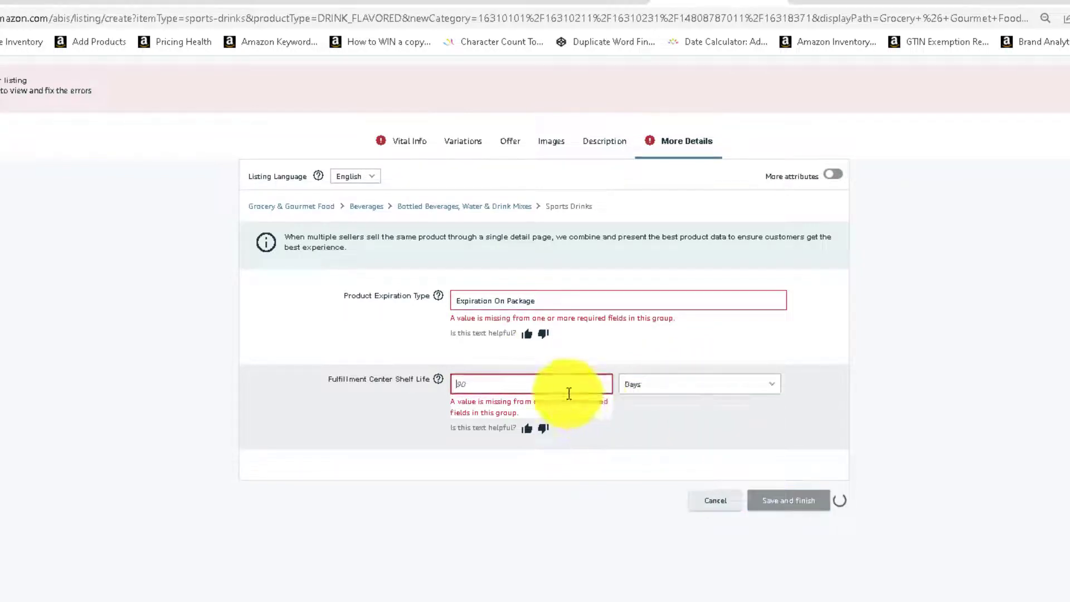
pyautogui.write('365')
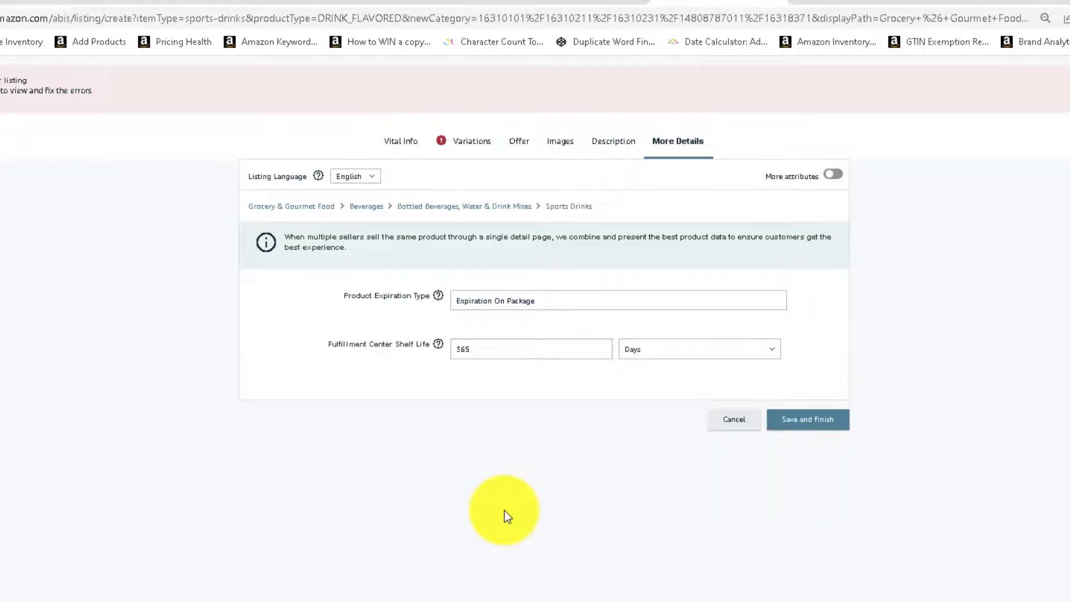
# Check the variations table for flagged product IDs, and view the GTIN exemption application page before returning to the listing.
pyautogui.click(474, 142)
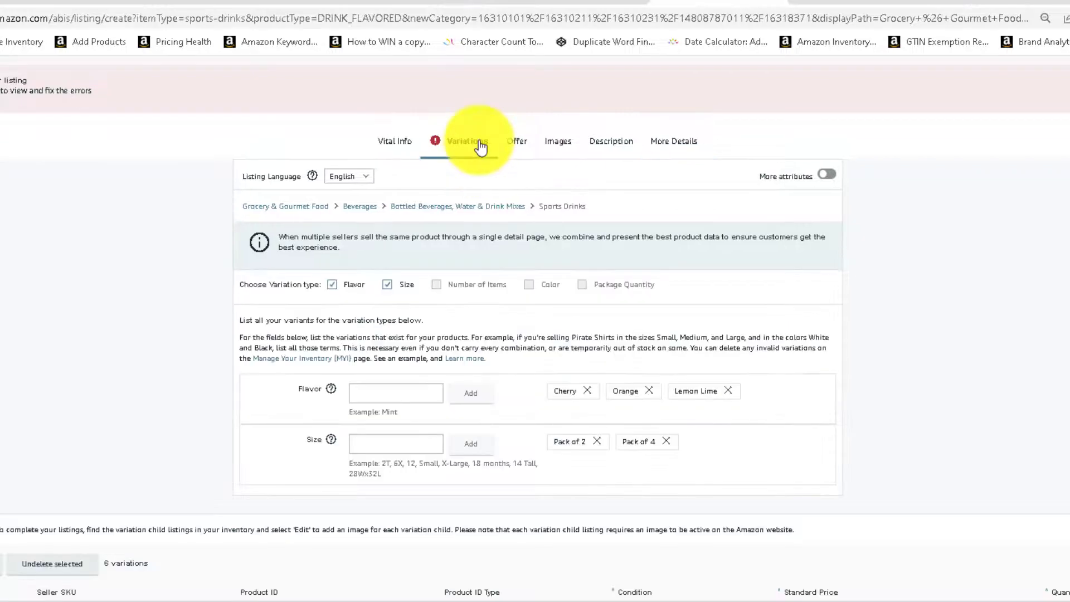
pyautogui.scroll(-3, 392, 513)
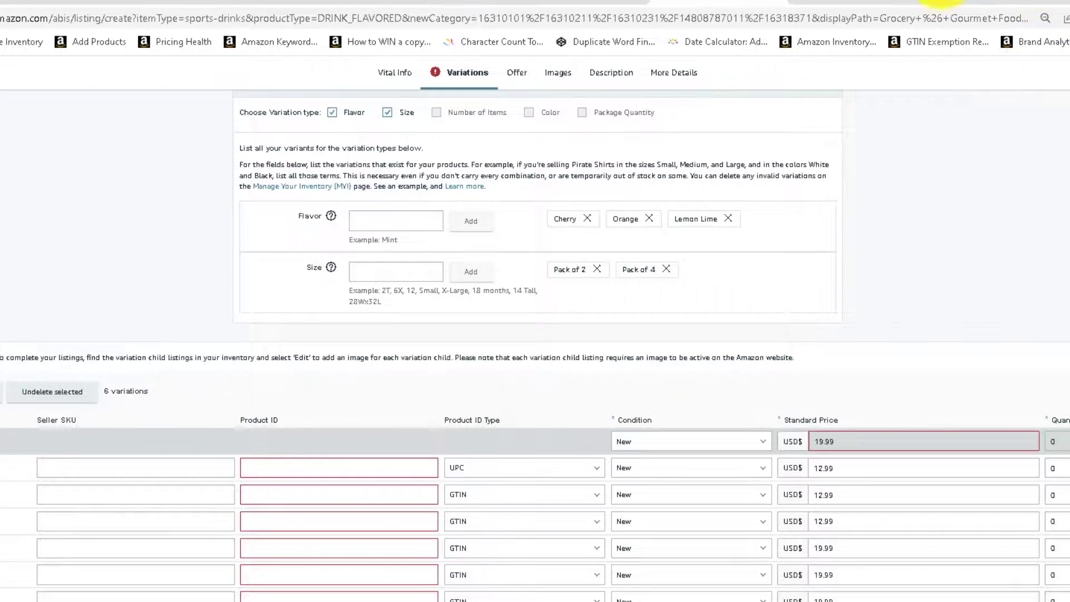
pyautogui.click(879, 2)
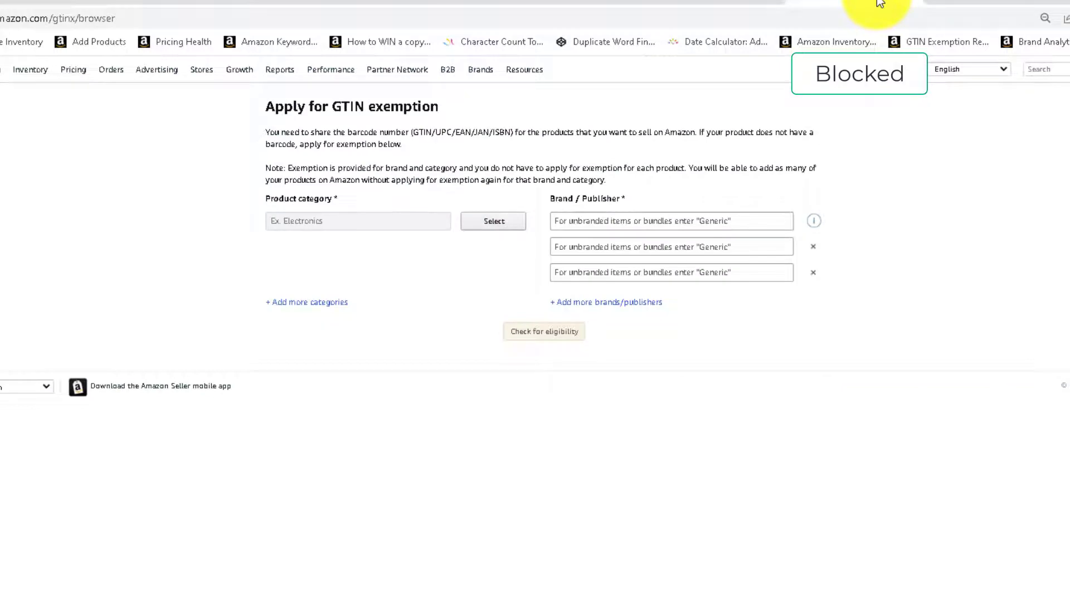
pyautogui.click(714, 3)
pyautogui.scroll(3, 460, 308)
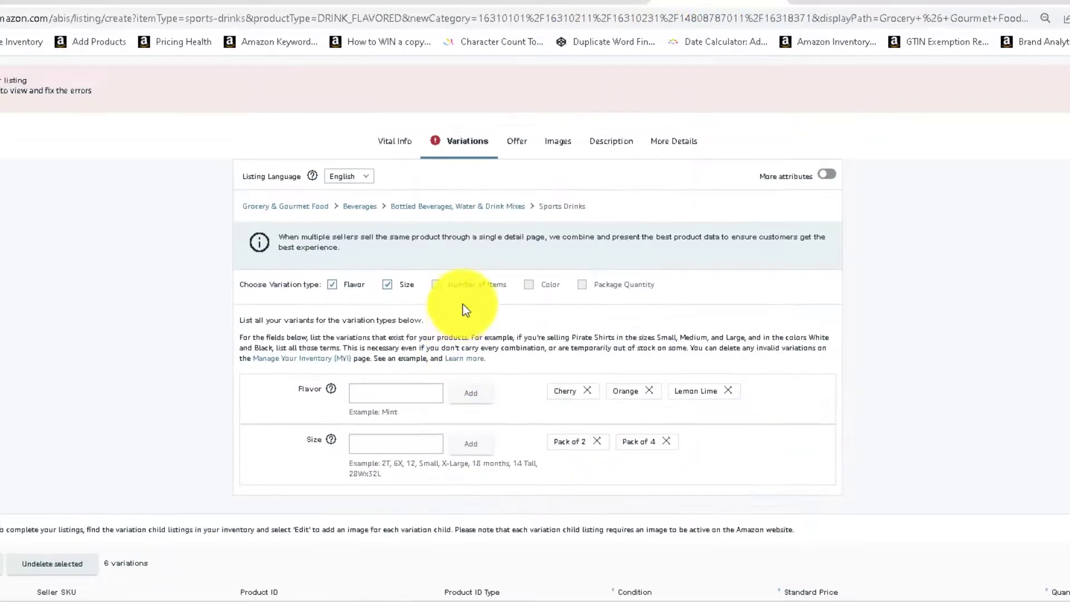
# Look through the listing's image upload slots and submit the listing without adding images.
pyautogui.click(558, 151)
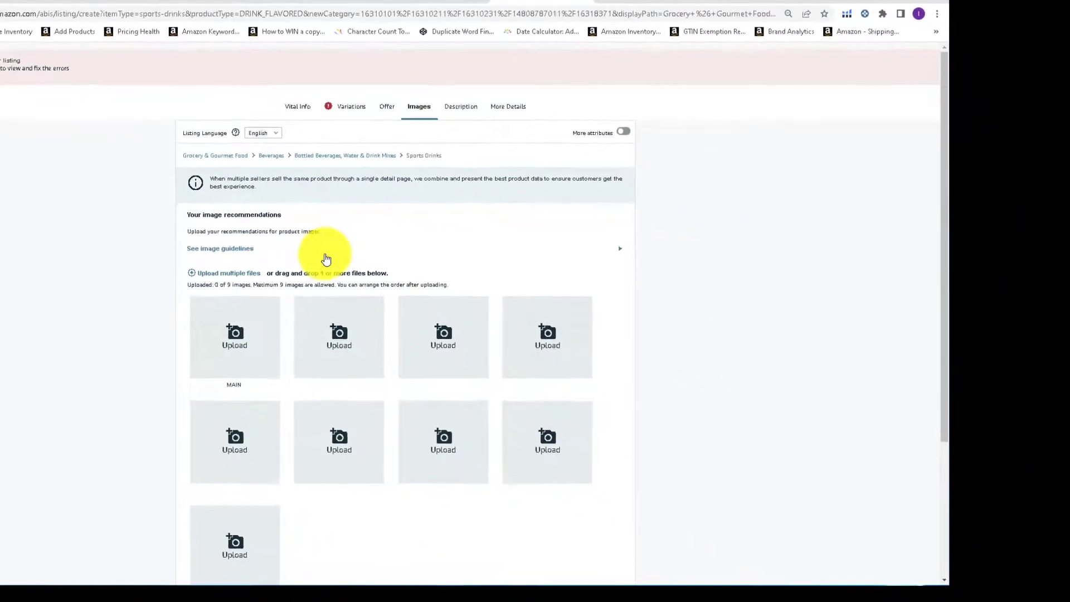
pyautogui.scroll(-3, 429, 340)
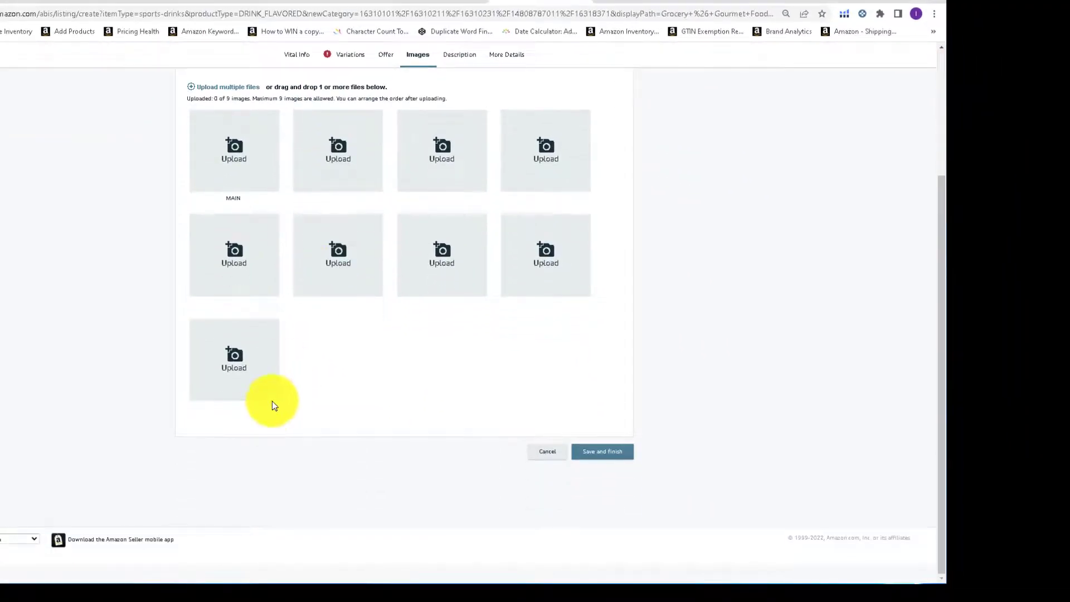
pyautogui.click(598, 458)
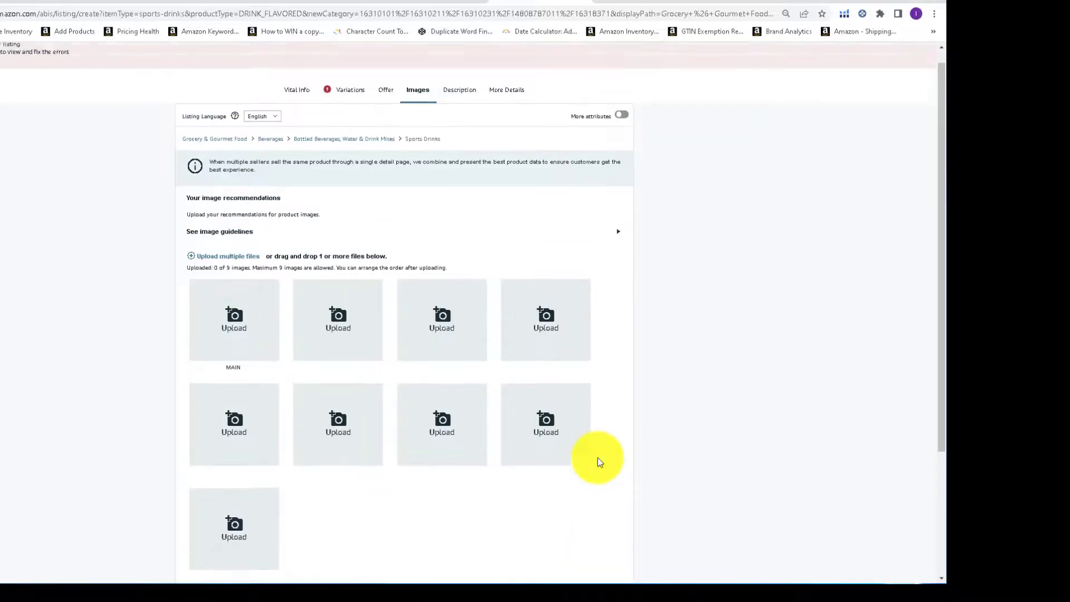
pyautogui.scroll(-1, 597, 457)
# View the inventory options on the Seller Central home page and switch to the Variation Wizard page.
pyautogui.click(124, 1)
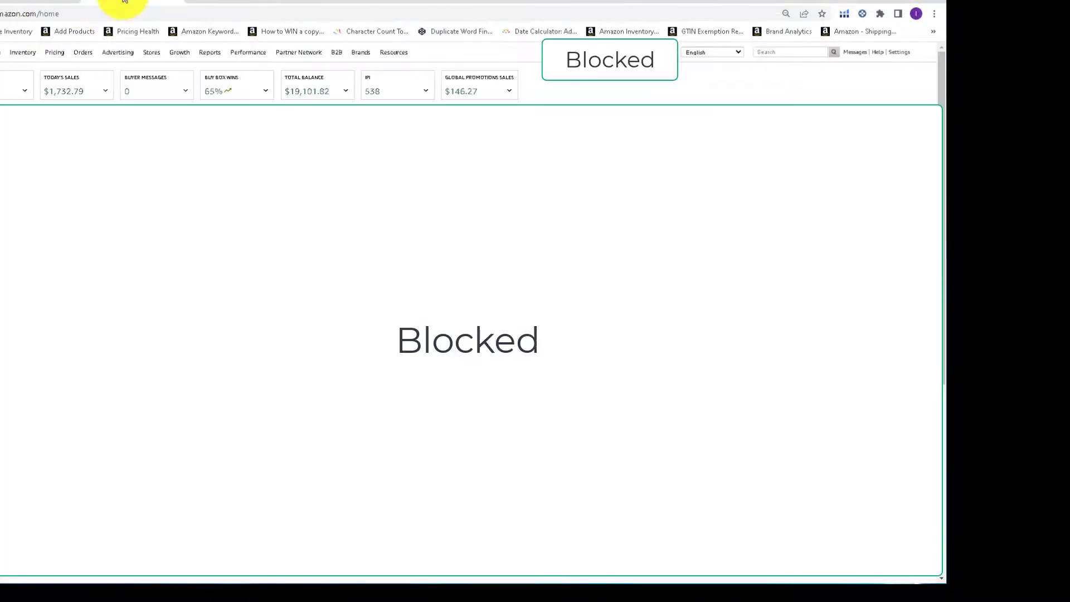
pyautogui.moveTo(14, 62)
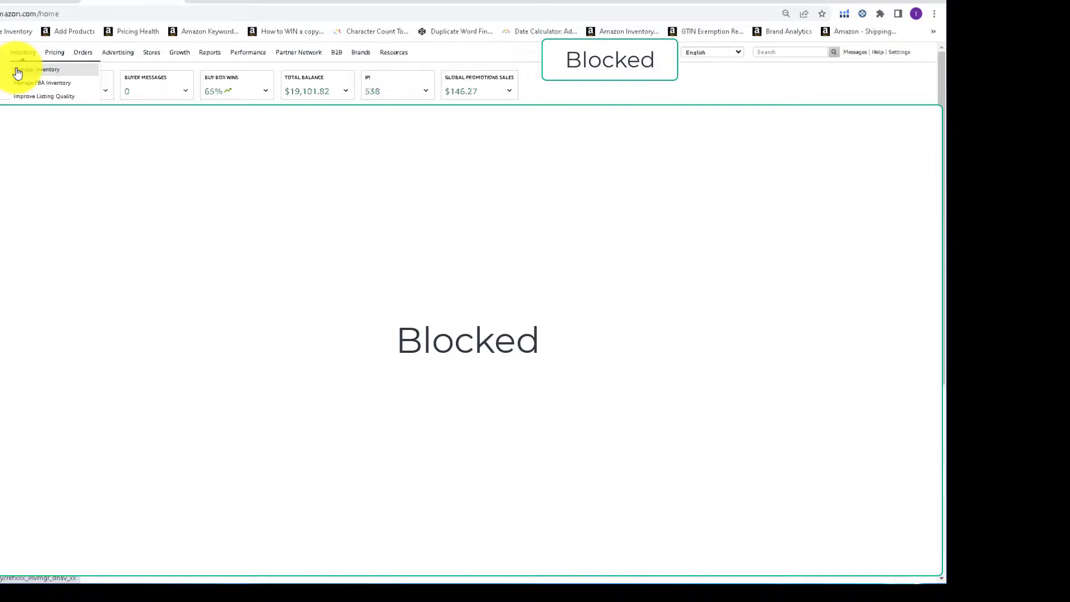
pyautogui.click(331, 5)
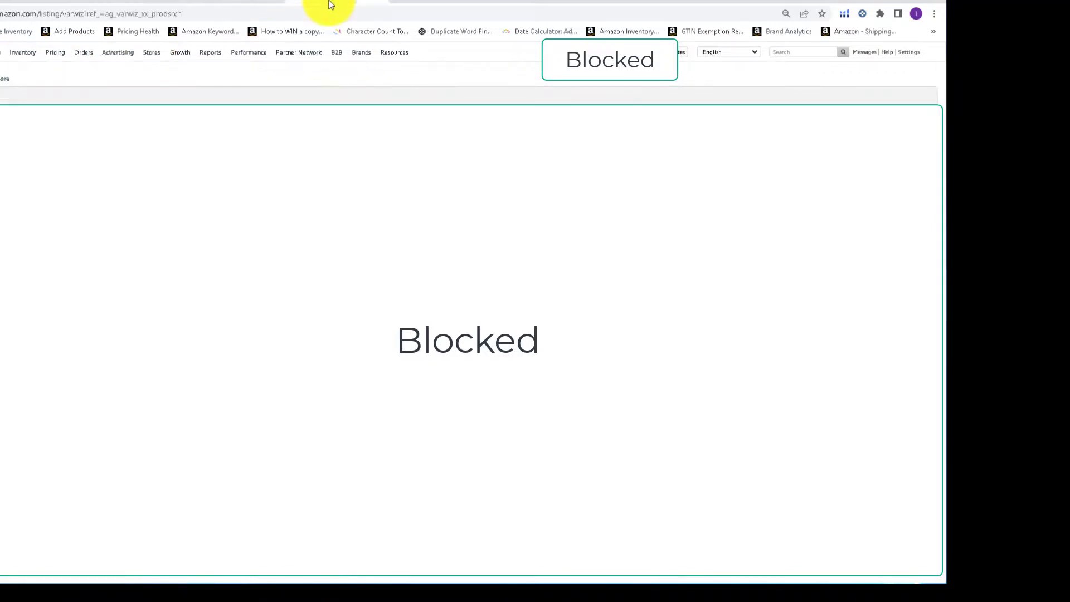